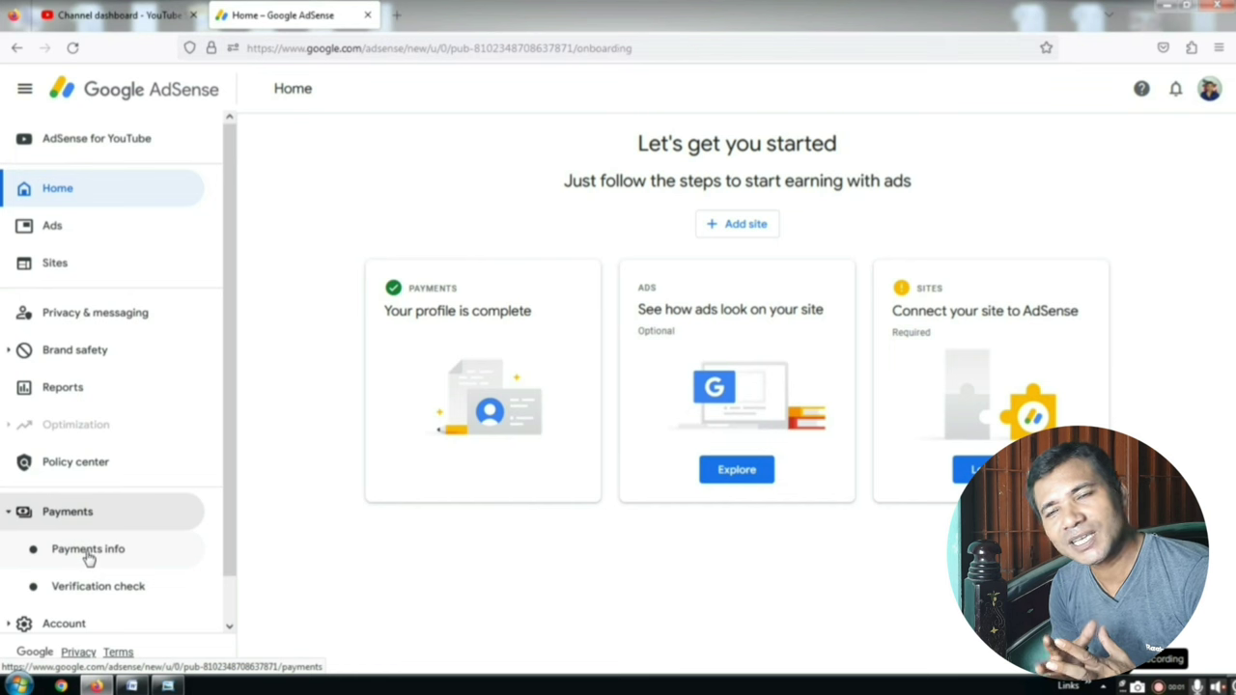
- Open the payments settings and go to the tax info management page from the United States tax info
{"action": "left_click", "coordinate": [91, 553]}
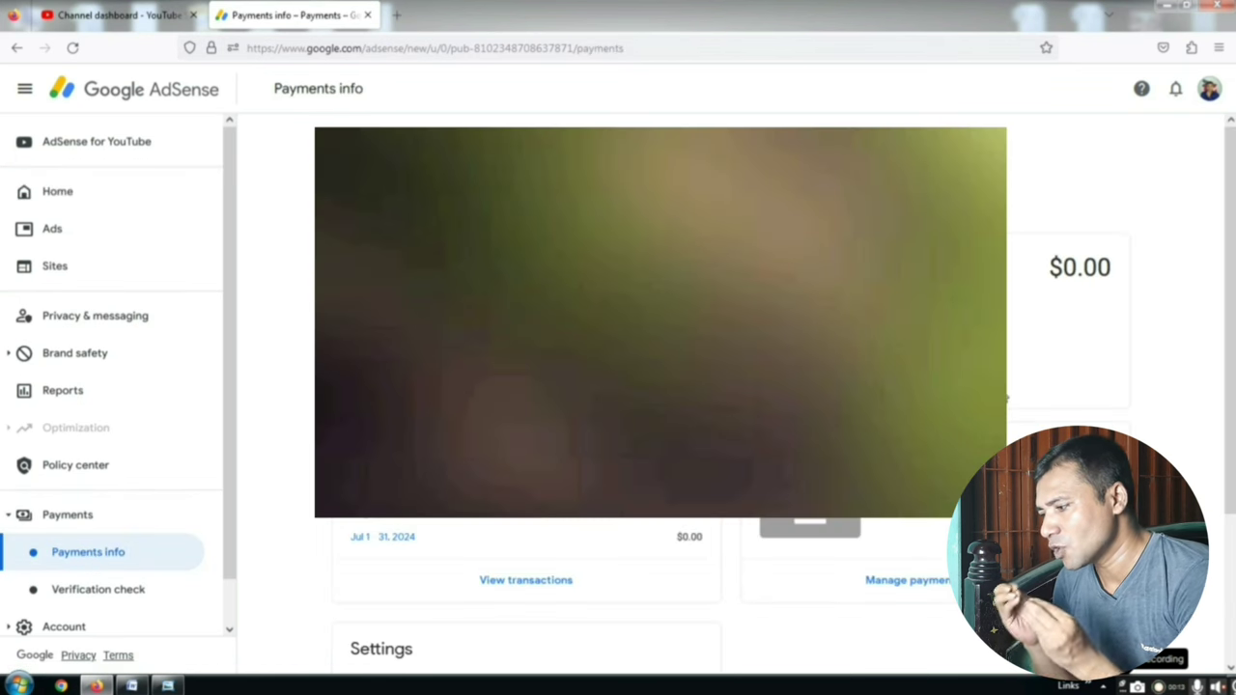
{"action": "scroll", "coordinate": [1007, 398], "scroll_direction": "down", "scroll_amount": 5}
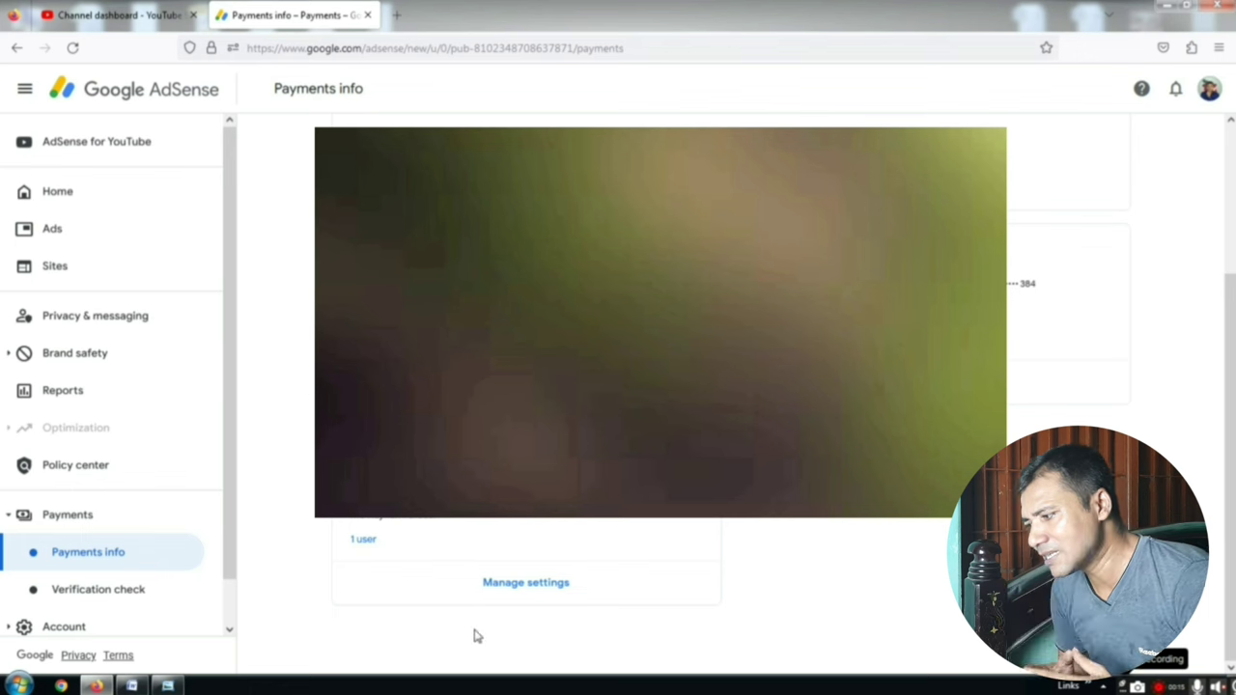
{"action": "left_click", "coordinate": [525, 585]}
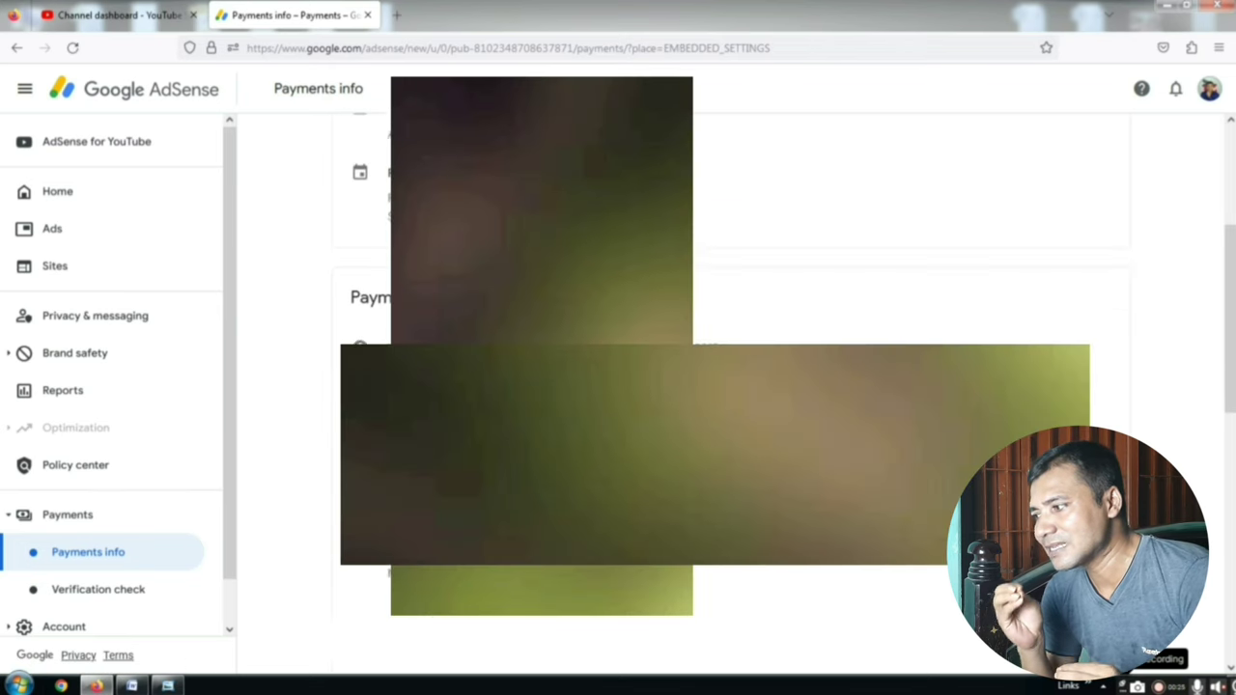
{"action": "scroll", "coordinate": [734, 387], "scroll_direction": "down", "scroll_amount": 5}
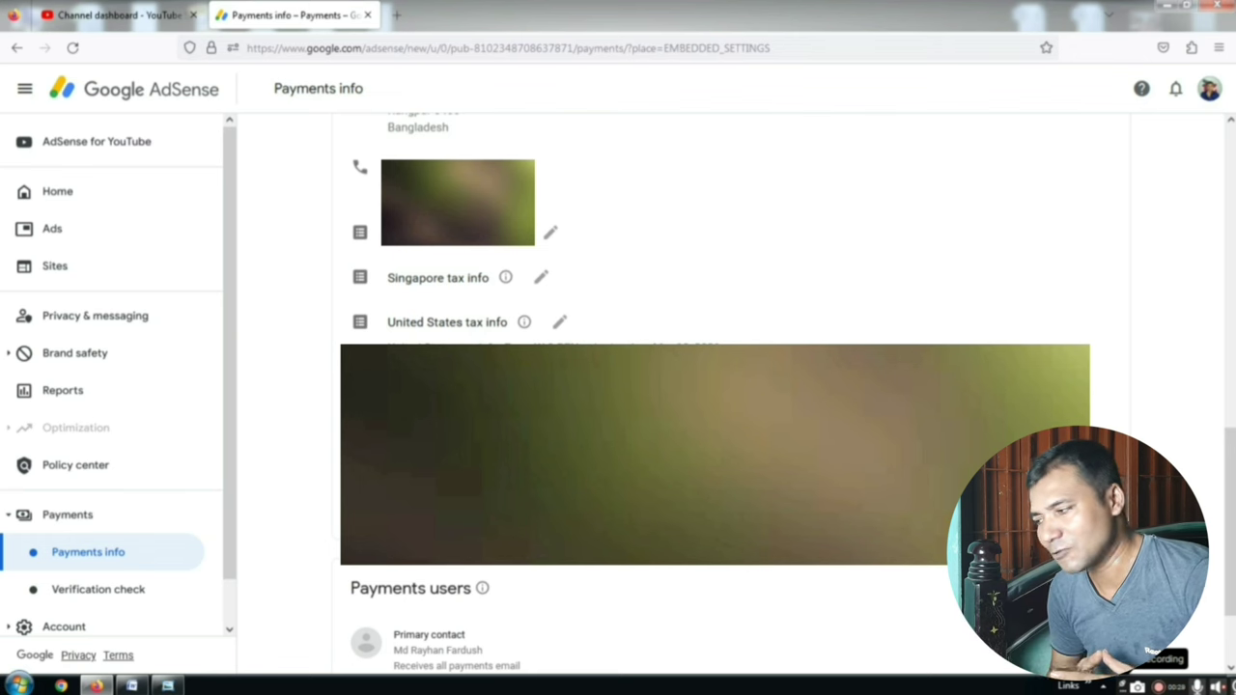
{"action": "left_click", "coordinate": [561, 324]}
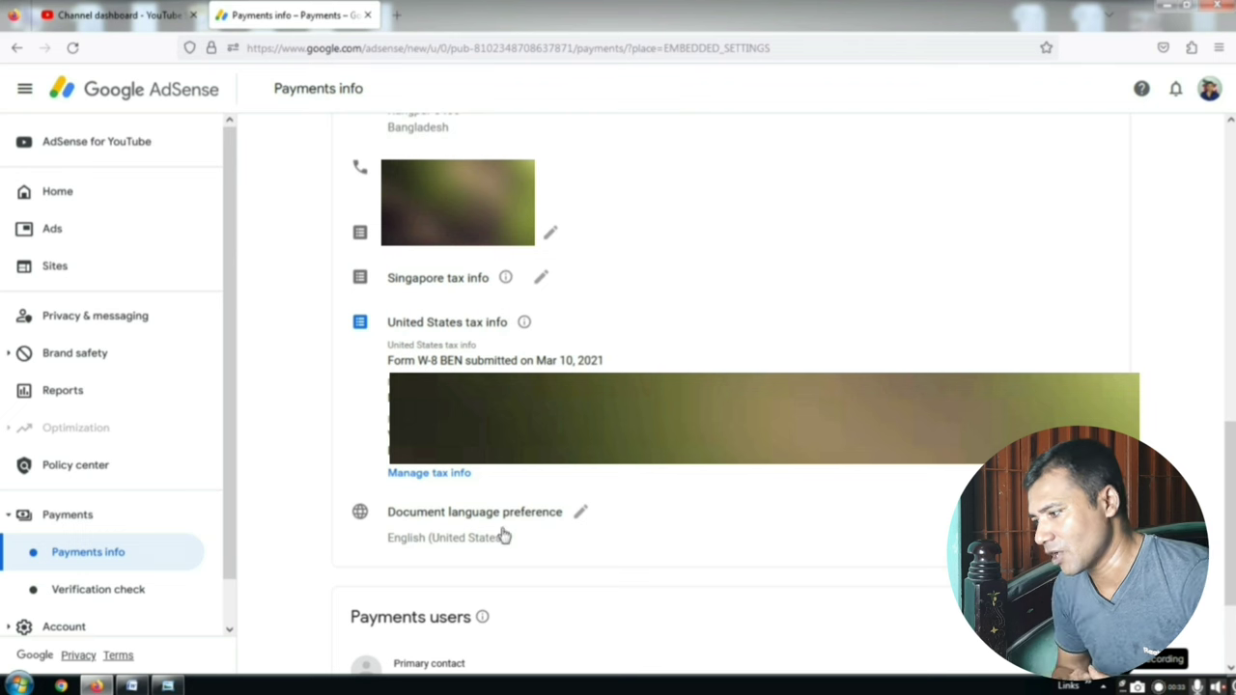
{"action": "left_click", "coordinate": [423, 477]}
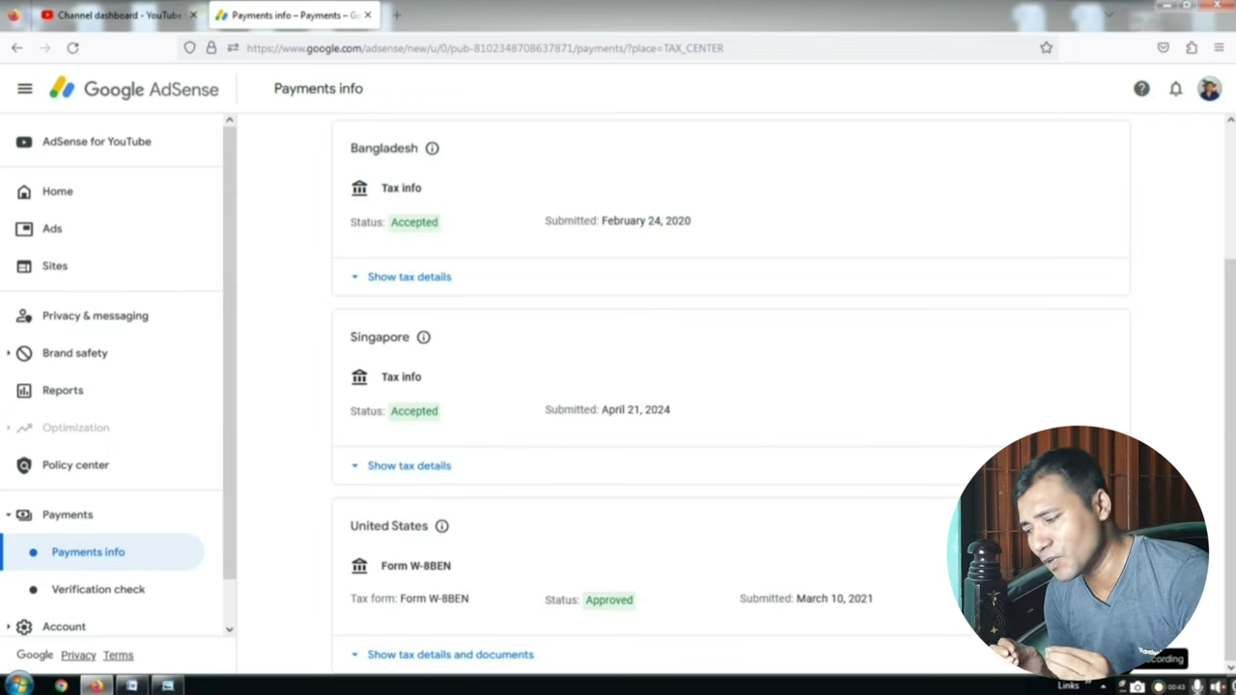
- Show the United States tax details and start a new tax form to replace the submitted W-8BEN
{"action": "left_click", "coordinate": [439, 656]}
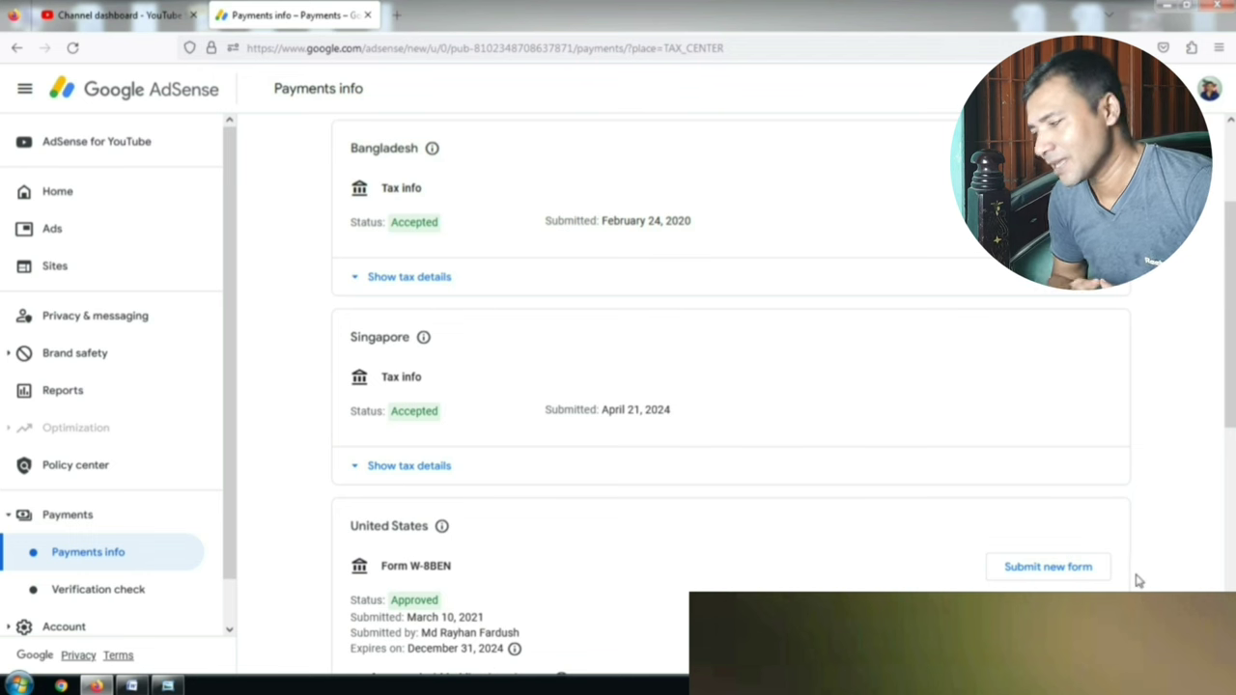
{"action": "left_click", "coordinate": [1080, 574]}
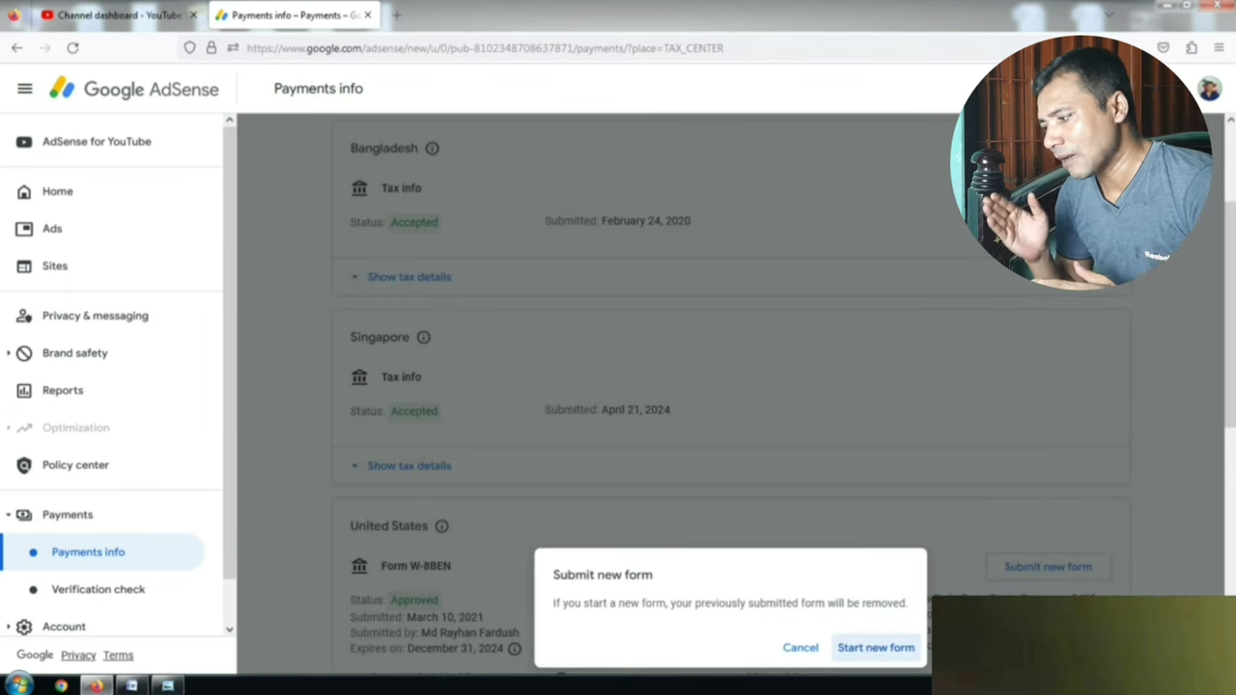
{"action": "left_click", "coordinate": [875, 648]}
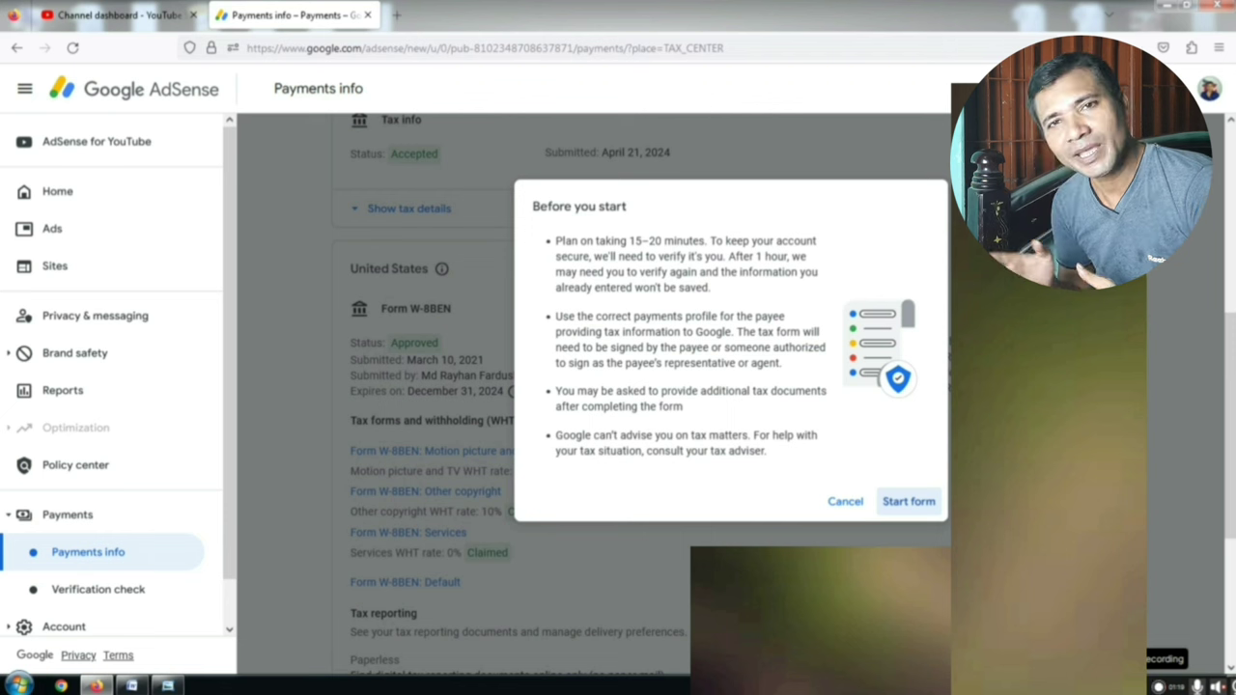
{"action": "left_click", "coordinate": [909, 504]}
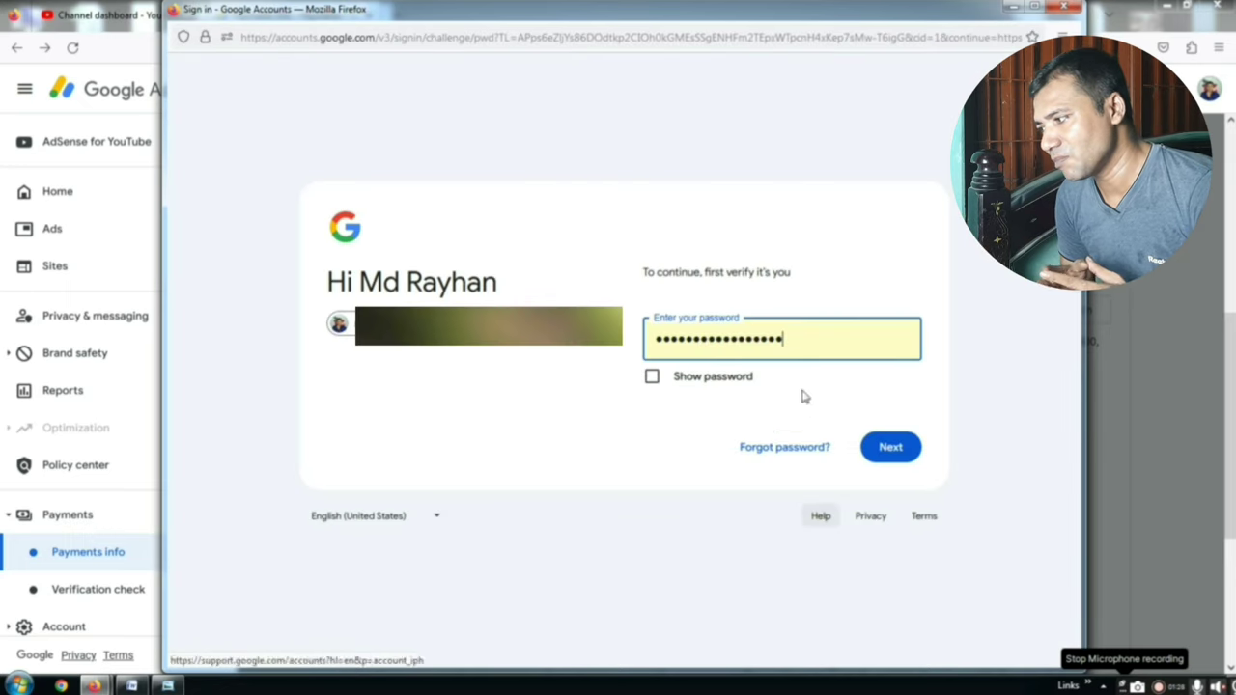
- Replace the prefilled entry with the account password and submit it to verify the account owner's identity
{"action": "left_click_drag", "start_coordinate": [783, 339], "coordinate": [632, 345]}
{"action": "key", "text": "ctrl+v"}
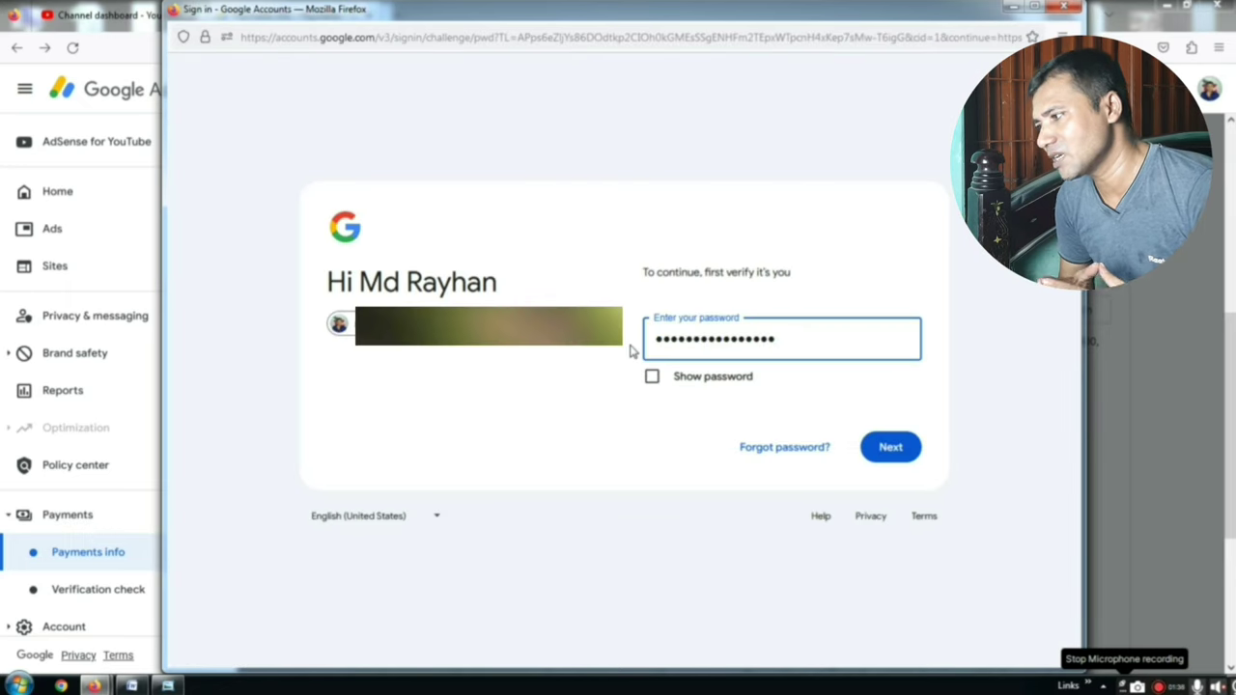
{"action": "left_click", "coordinate": [898, 447]}
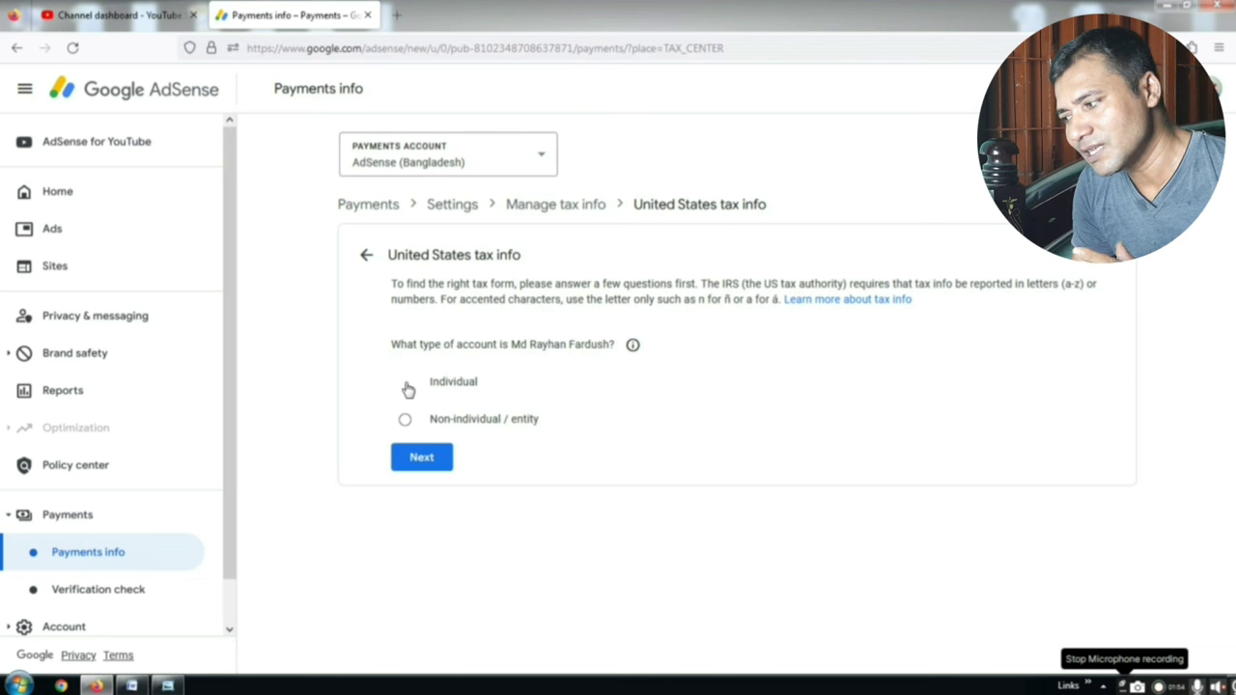
- Declare an Individual account that is not a US citizen or resident, choose W-8BEN and start that form
{"action": "left_click", "coordinate": [428, 469]}
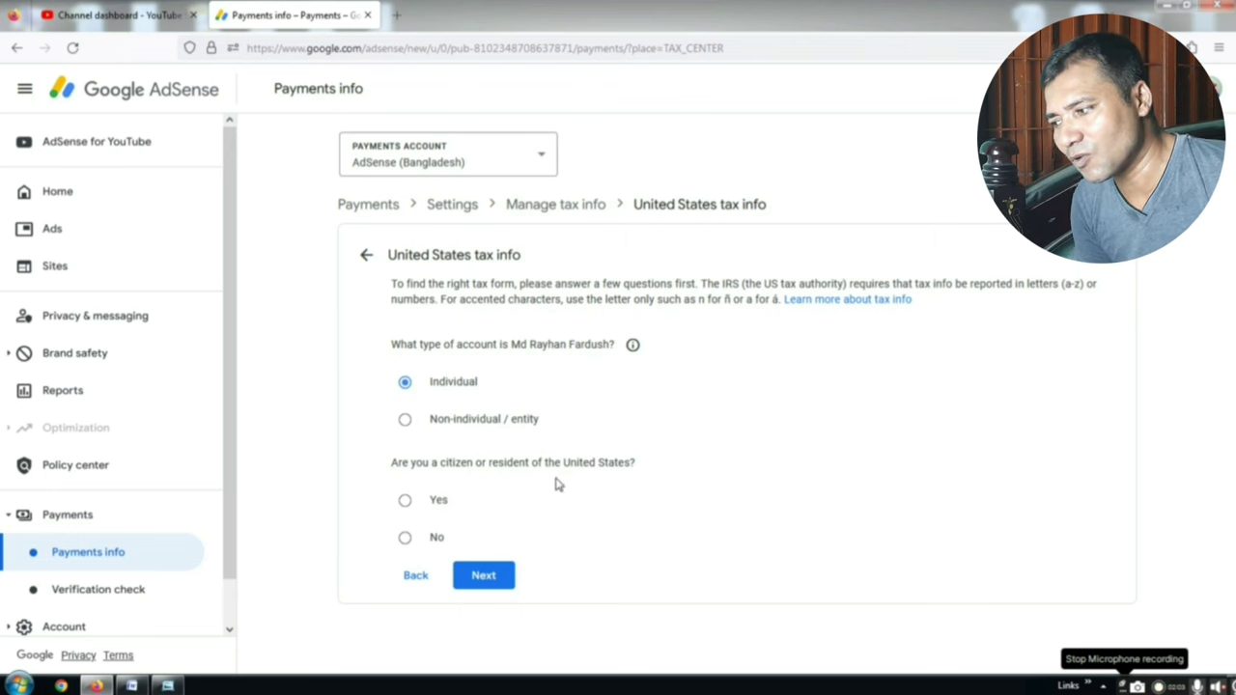
{"action": "left_click", "coordinate": [405, 542]}
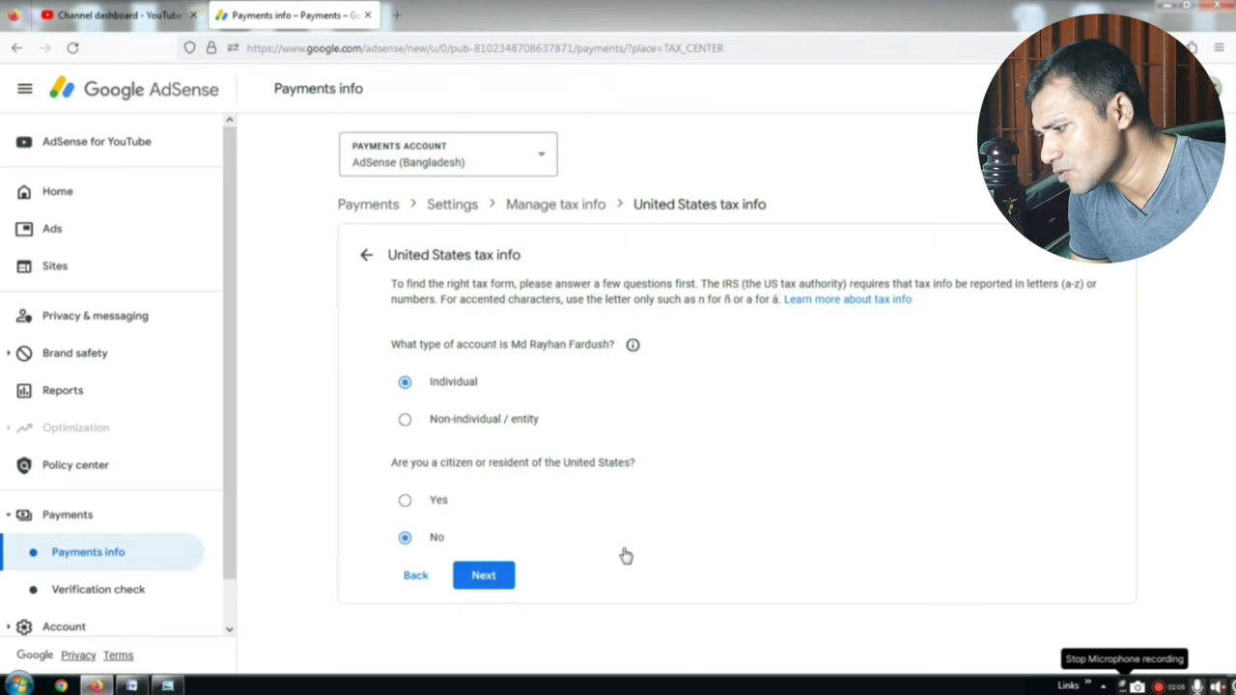
{"action": "left_click", "coordinate": [496, 581]}
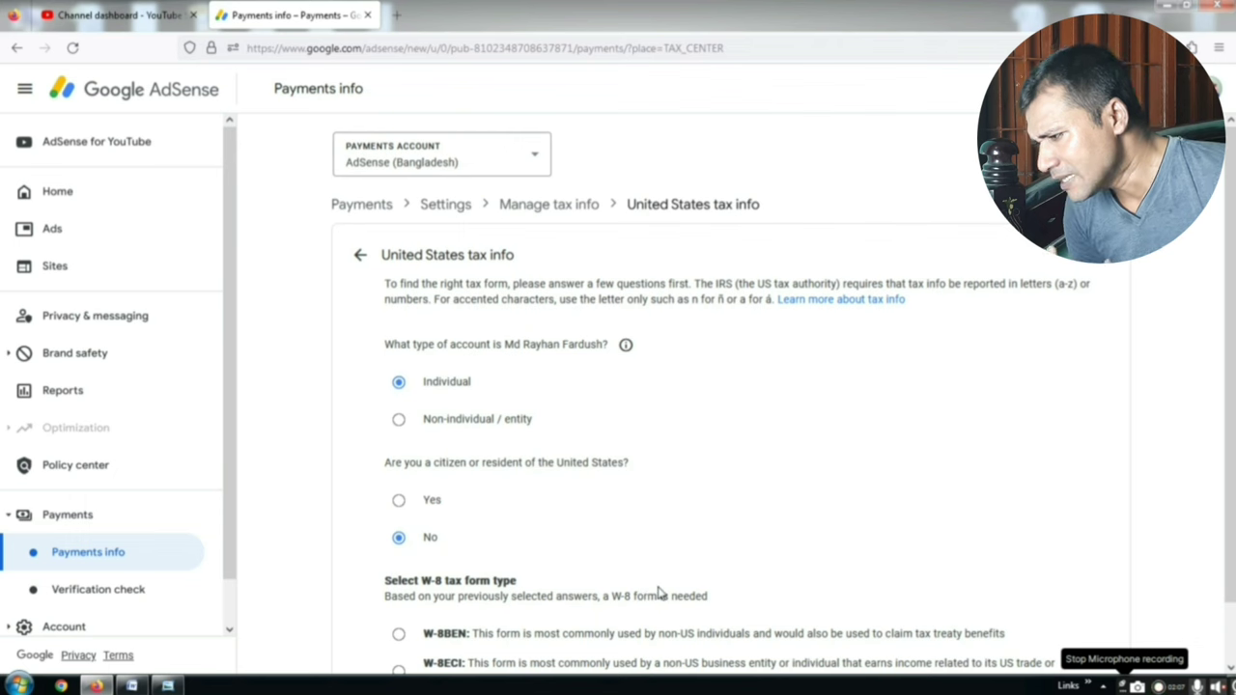
{"action": "scroll", "coordinate": [762, 546], "scroll_direction": "down", "scroll_amount": 1}
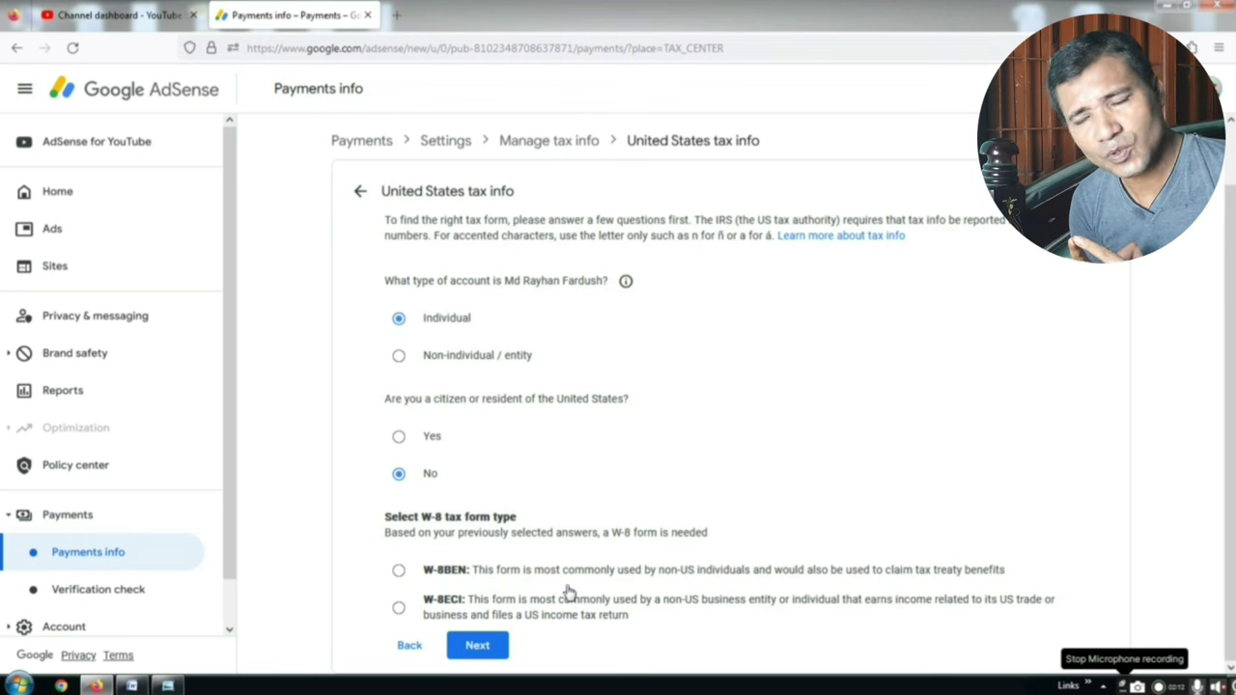
{"action": "left_click", "coordinate": [400, 572]}
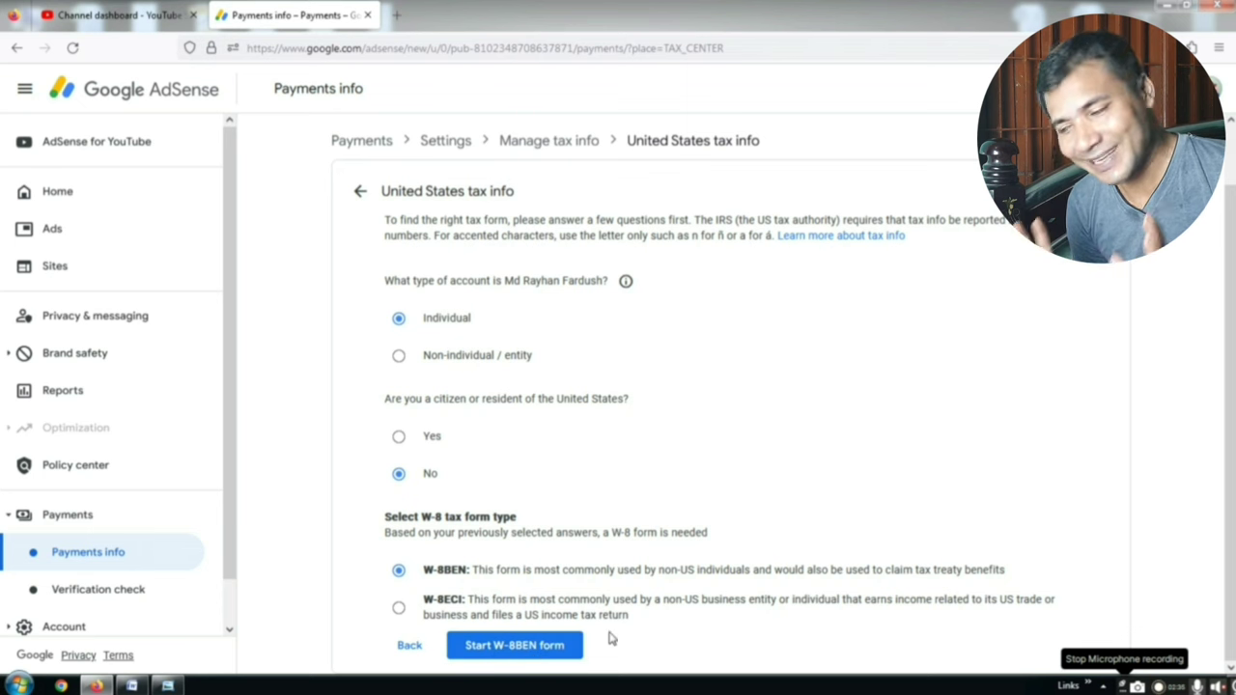
{"action": "left_click", "coordinate": [528, 656]}
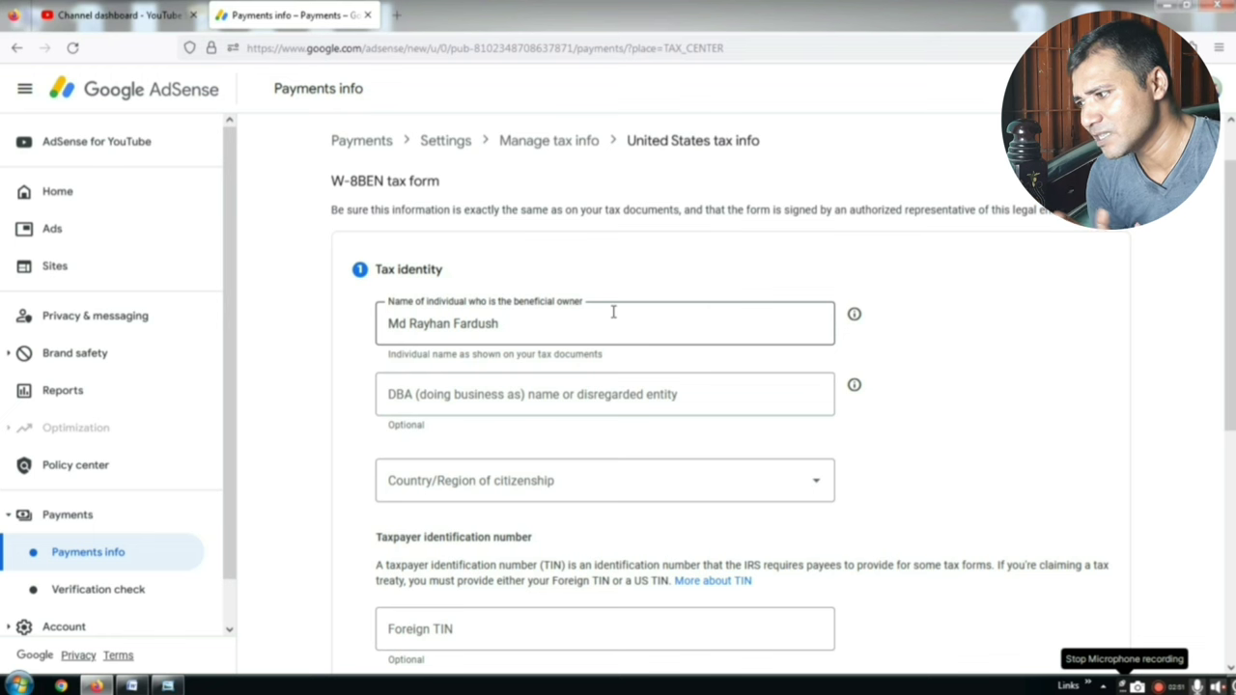
- Set the country/region of citizenship to Bangladesh in the Tax identity section
{"action": "scroll", "coordinate": [613, 312], "scroll_direction": "down", "scroll_amount": 1}
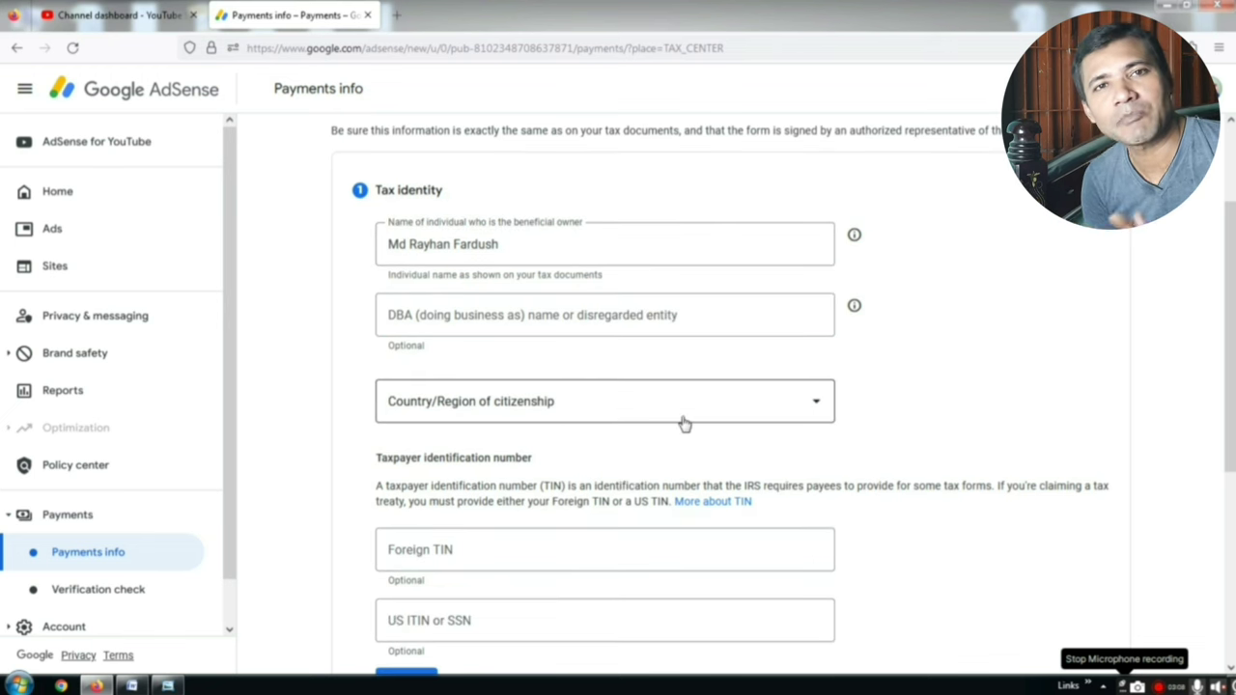
{"action": "left_click", "coordinate": [781, 408]}
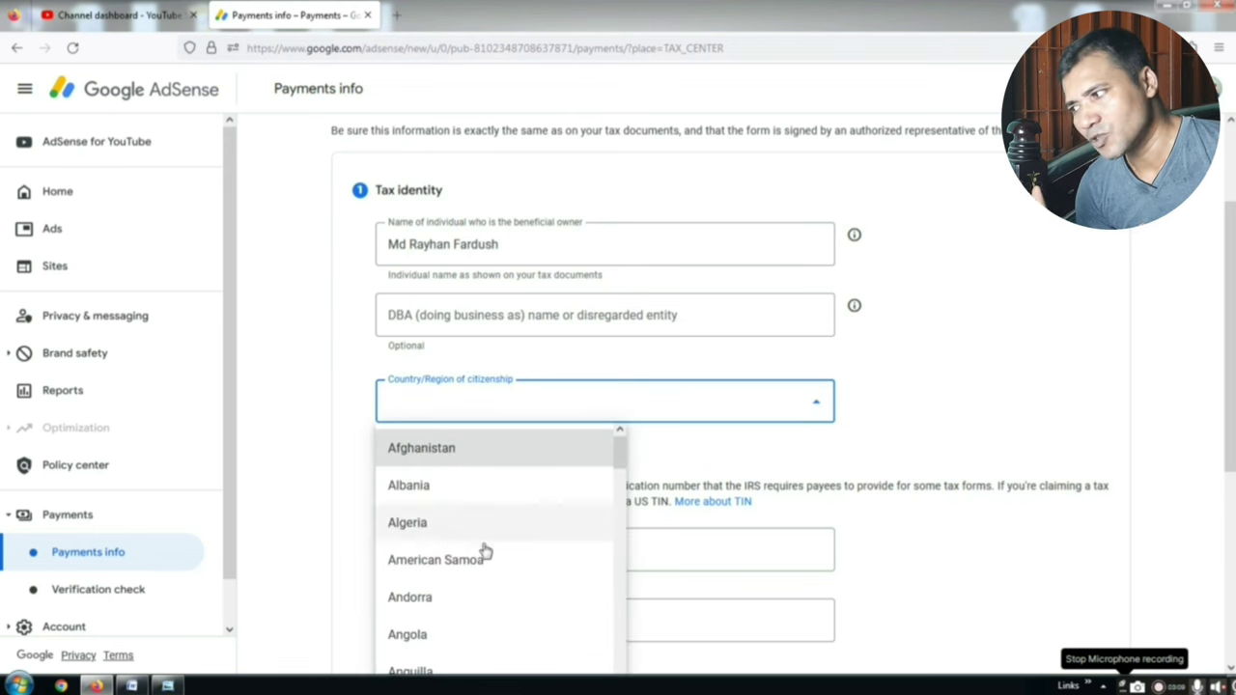
{"action": "scroll", "coordinate": [469, 572], "scroll_direction": "down", "scroll_amount": 2}
{"action": "scroll", "coordinate": [469, 572], "scroll_direction": "down", "scroll_amount": 1}
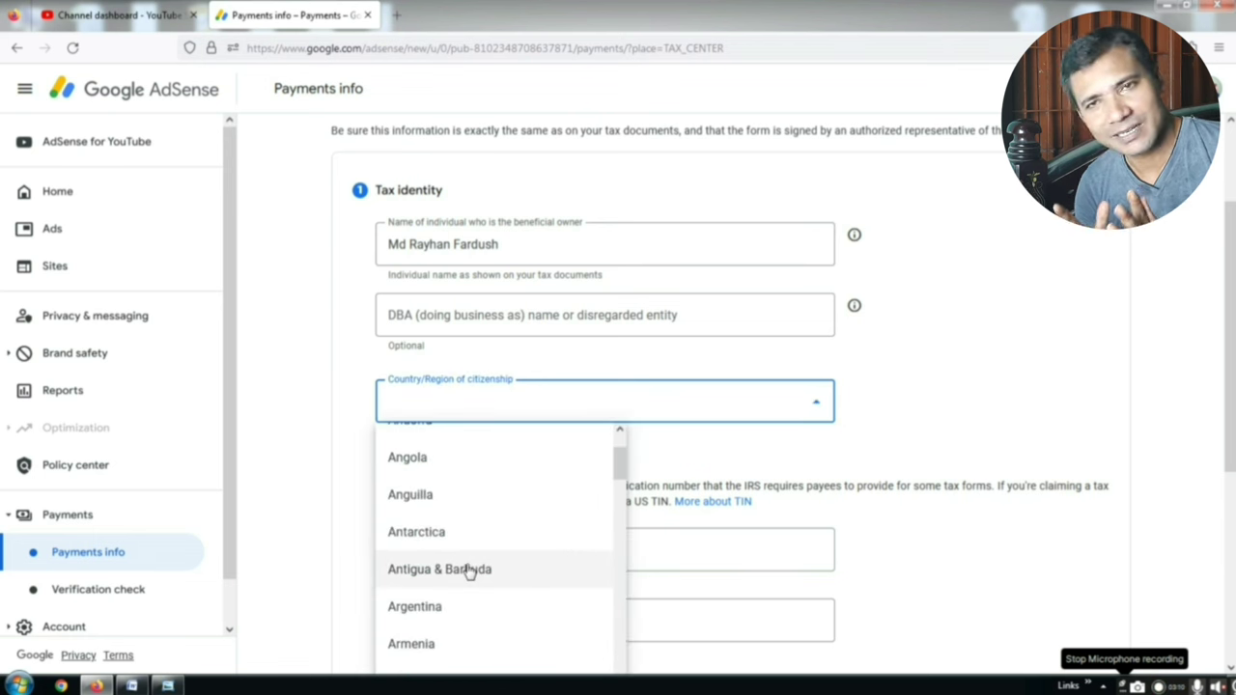
{"action": "scroll", "coordinate": [470, 572], "scroll_direction": "down", "scroll_amount": 2}
{"action": "scroll", "coordinate": [469, 571], "scroll_direction": "down", "scroll_amount": 4}
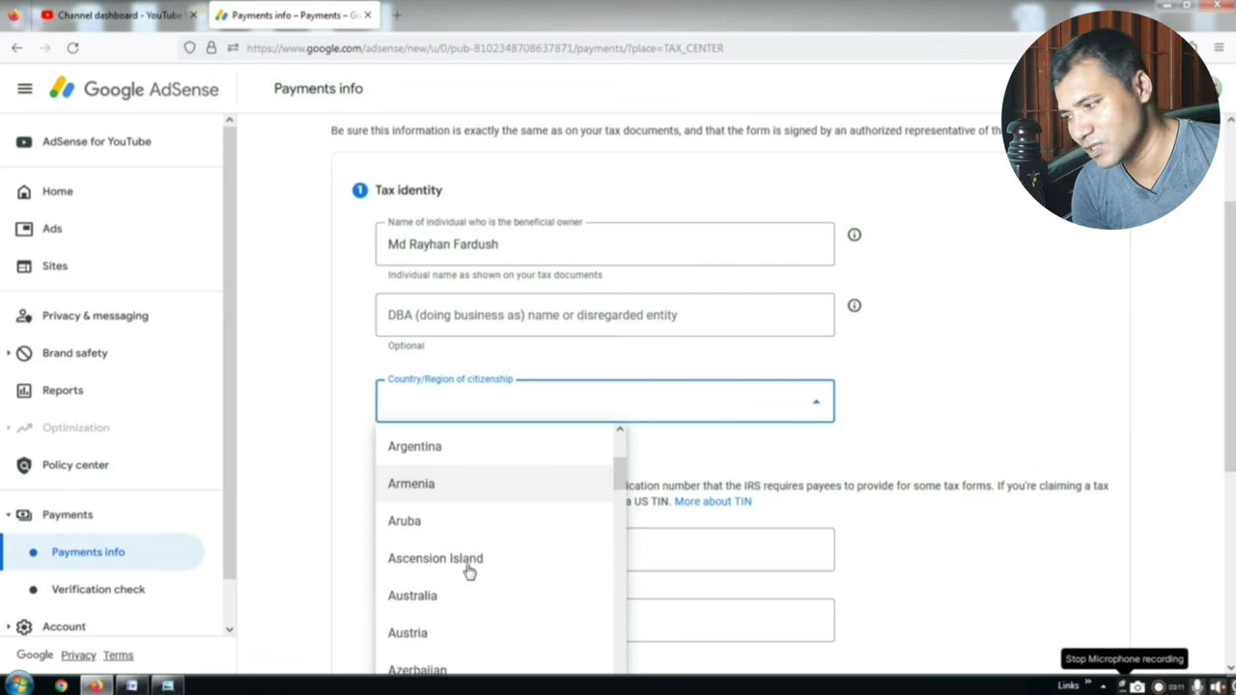
{"action": "scroll", "coordinate": [470, 572], "scroll_direction": "down", "scroll_amount": 2}
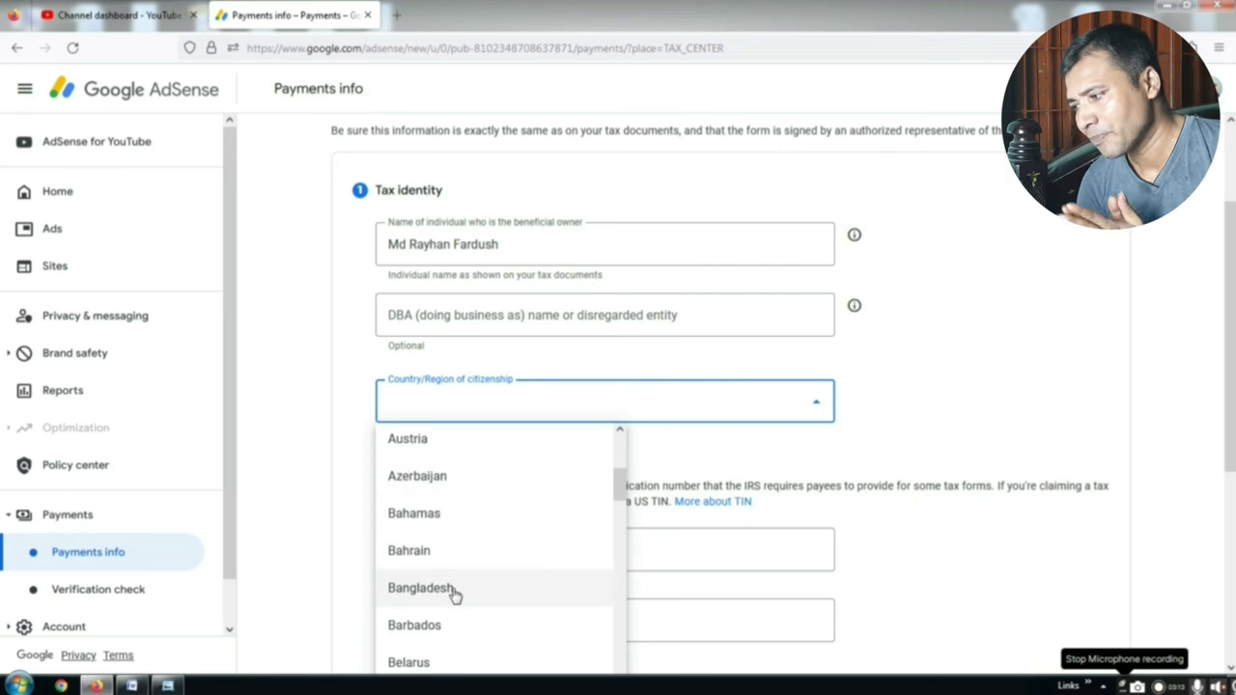
{"action": "left_click", "coordinate": [452, 593]}
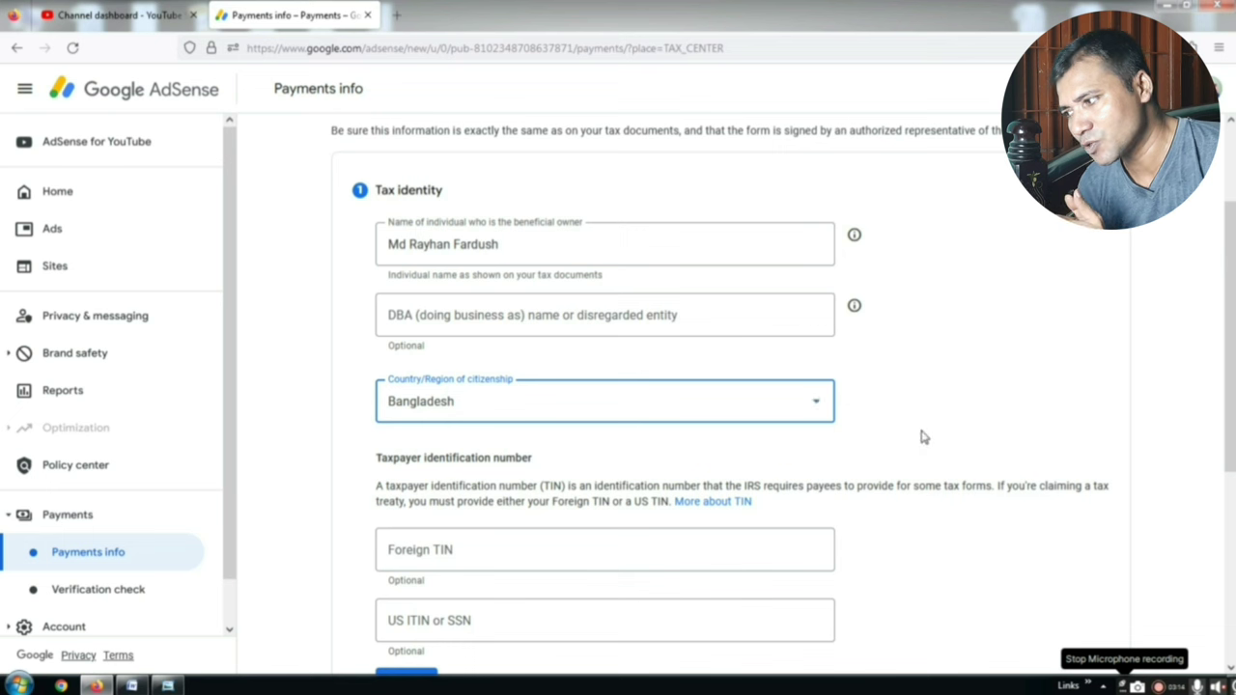
- Enter the taxpayer identification number from the TIN certificate image as the Foreign TIN and continue to the Address section
{"action": "left_click", "coordinate": [520, 558]}
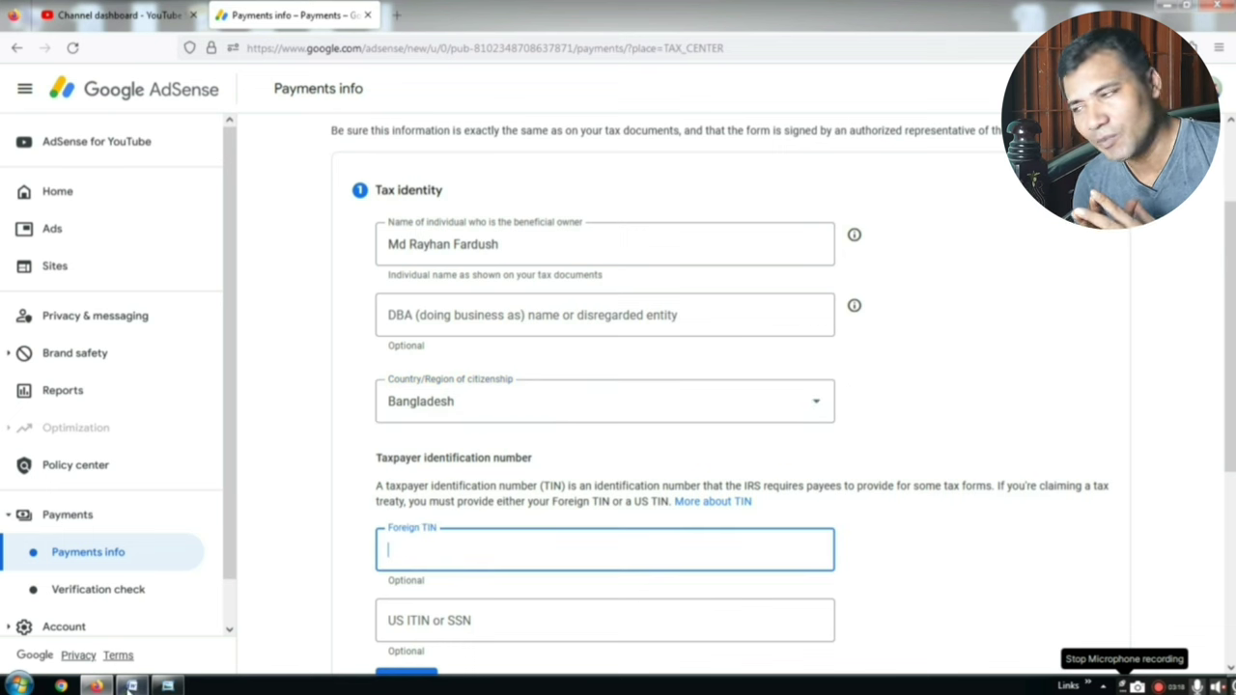
{"action": "left_click", "coordinate": [247, 647]}
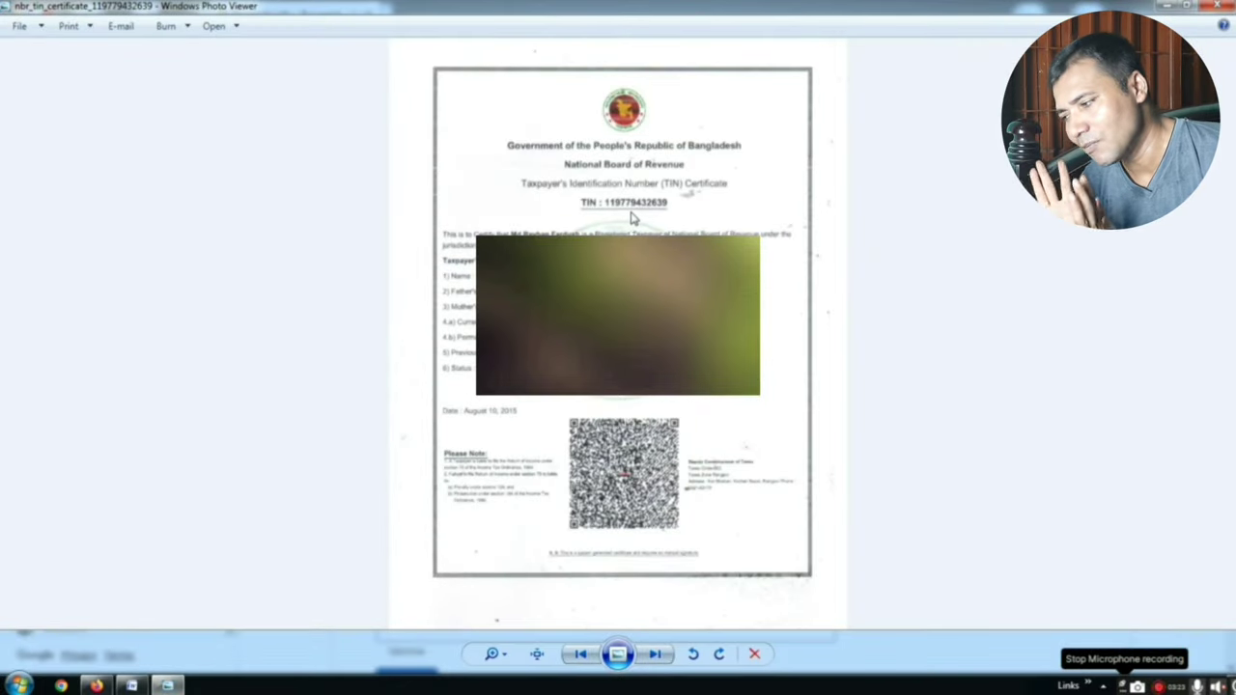
{"action": "key", "text": "alt+Tab"}
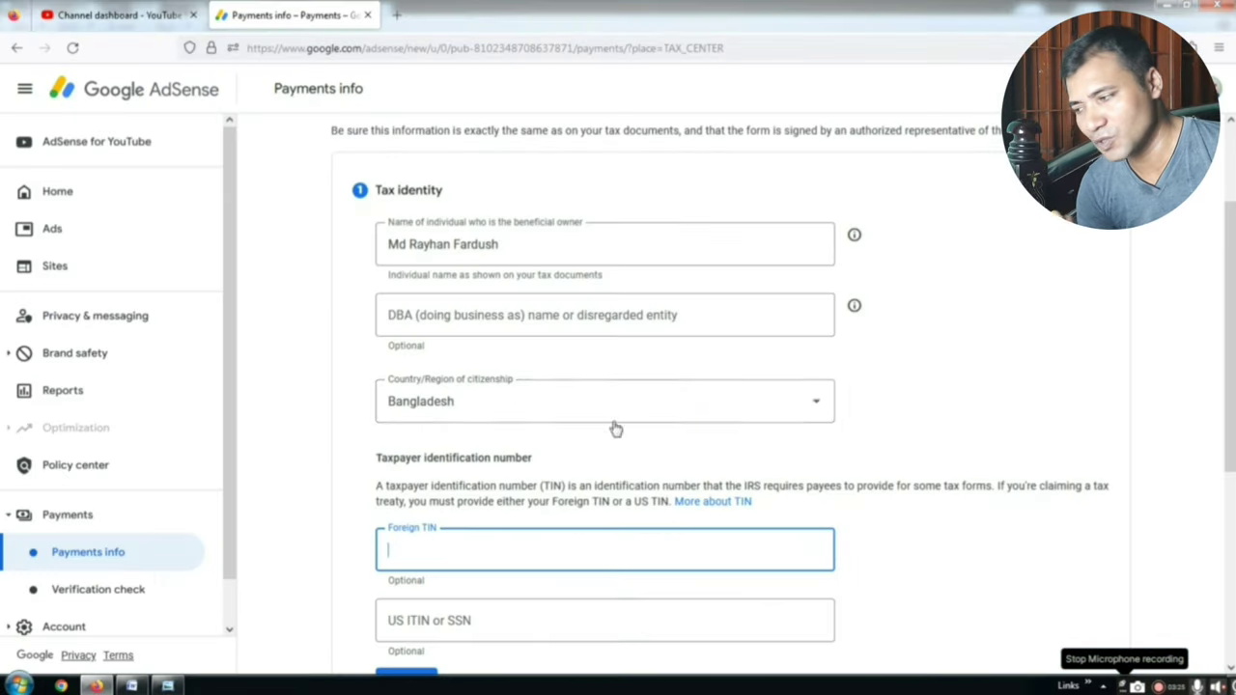
{"action": "key", "text": "ctrl+v"}
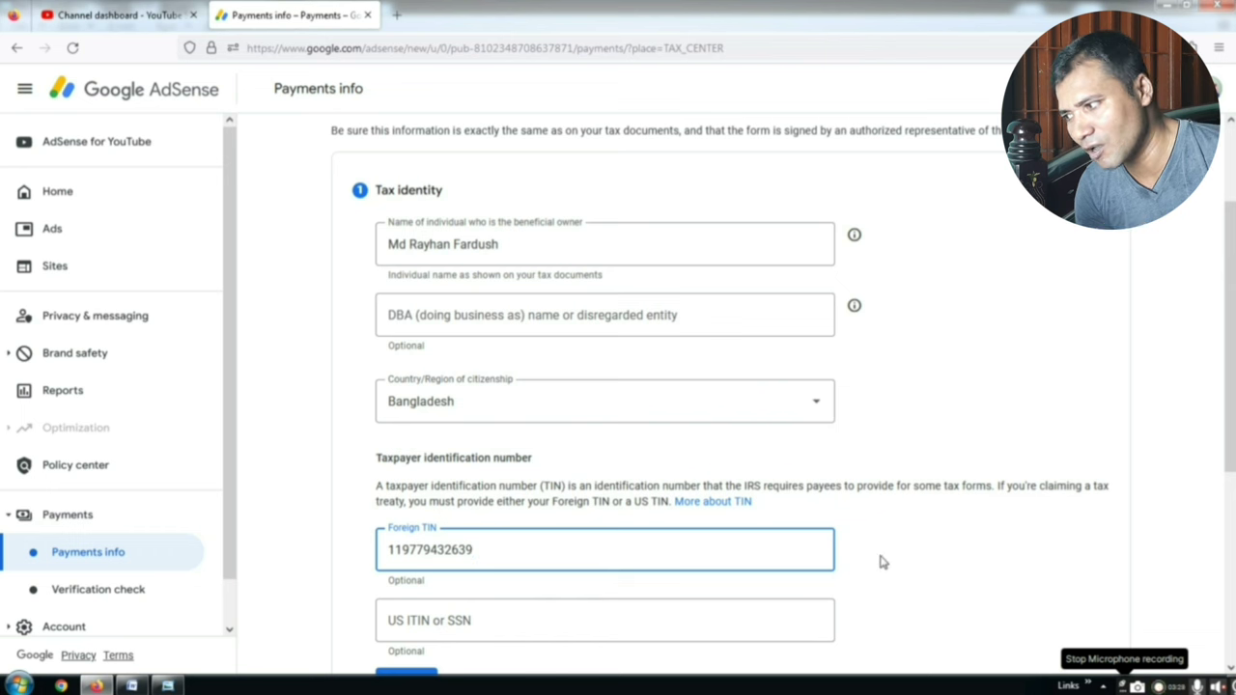
{"action": "left_click", "coordinate": [901, 561]}
{"action": "scroll", "coordinate": [902, 562], "scroll_direction": "down", "scroll_amount": 2}
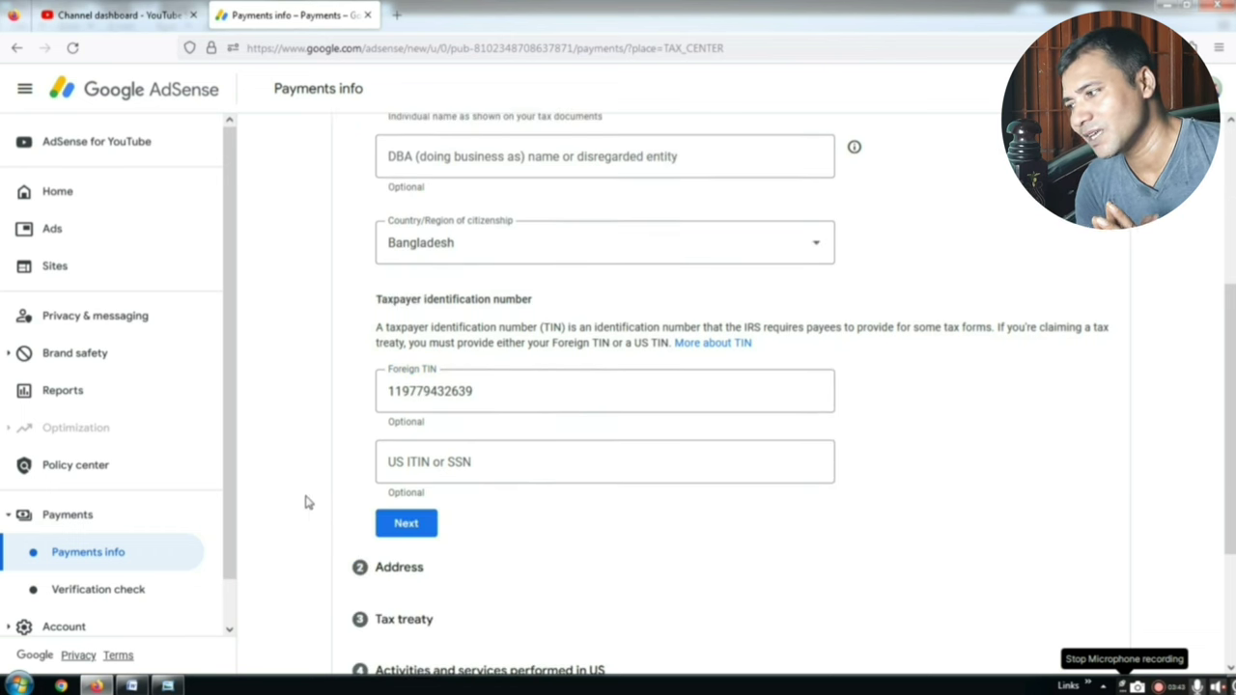
{"action": "left_click", "coordinate": [407, 524]}
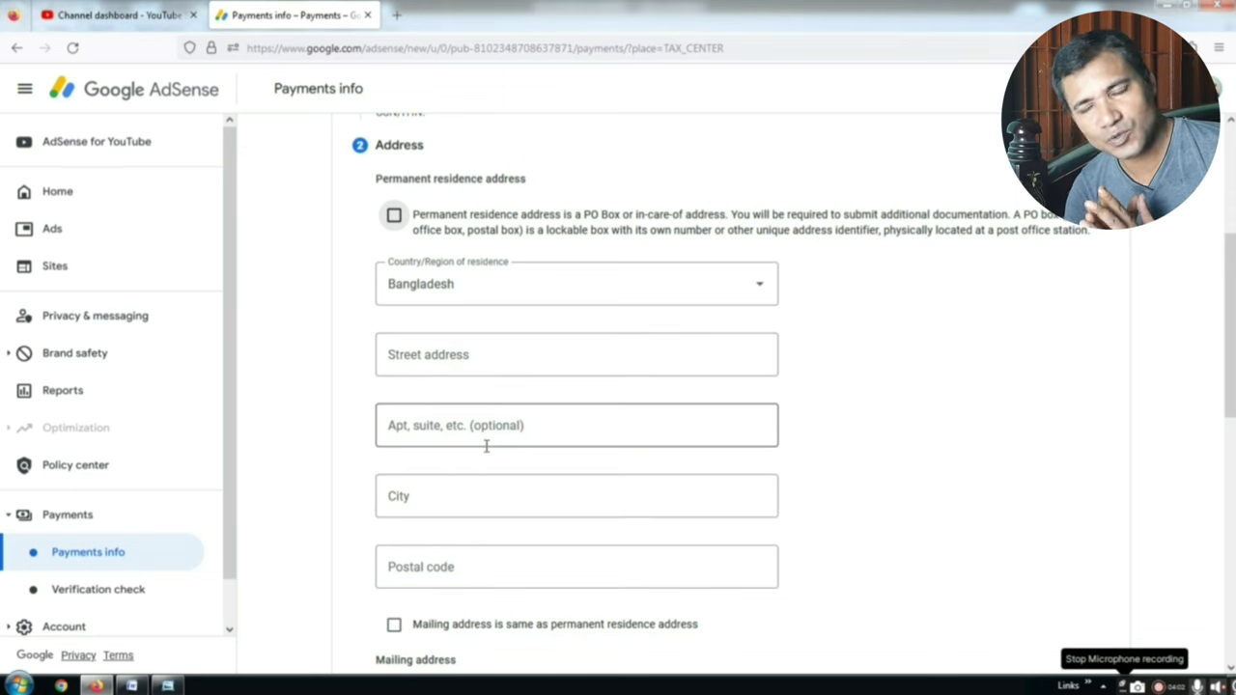
- Paste the payee's street address into the permanent residence address
{"action": "left_click", "coordinate": [461, 359]}
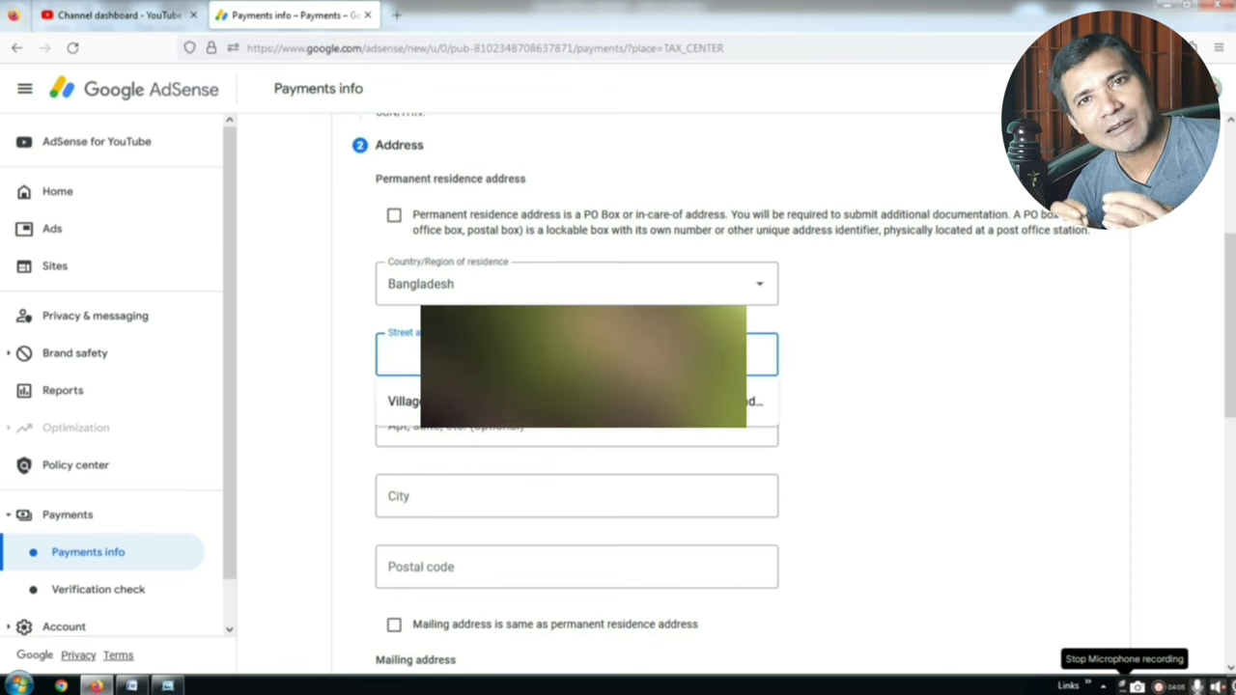
{"action": "key", "text": "ctrl+v"}
{"action": "key", "text": "Escape"}
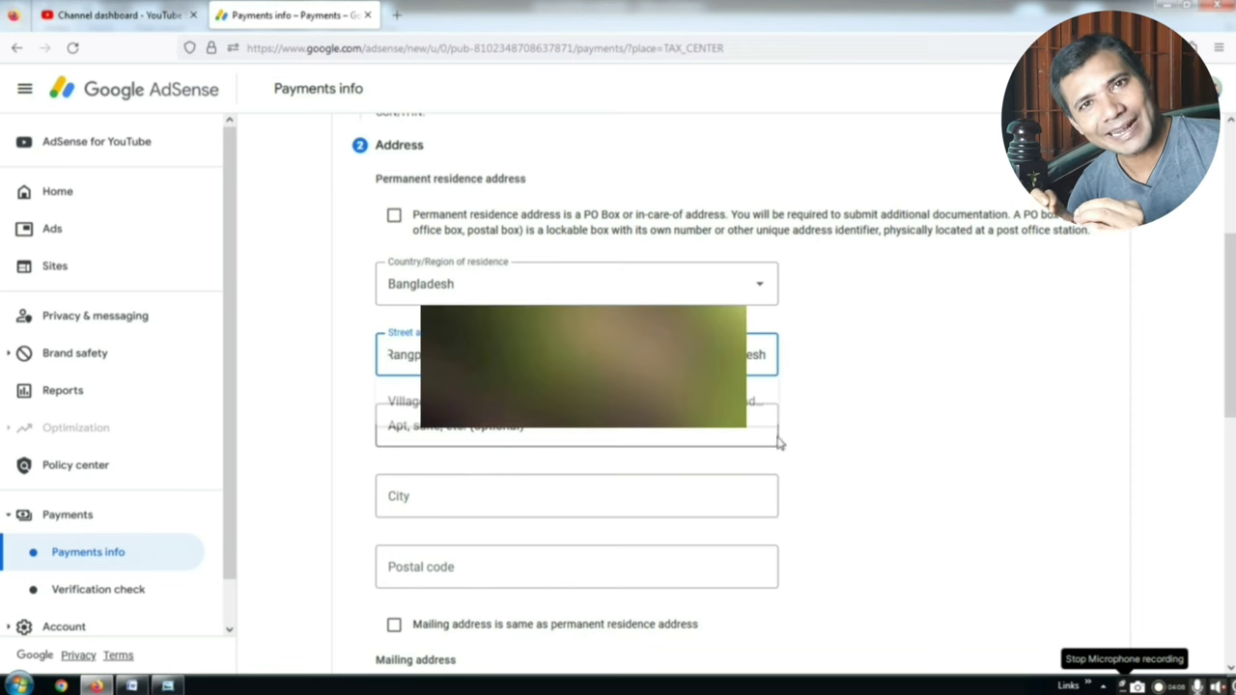
{"action": "left_click", "coordinate": [889, 465]}
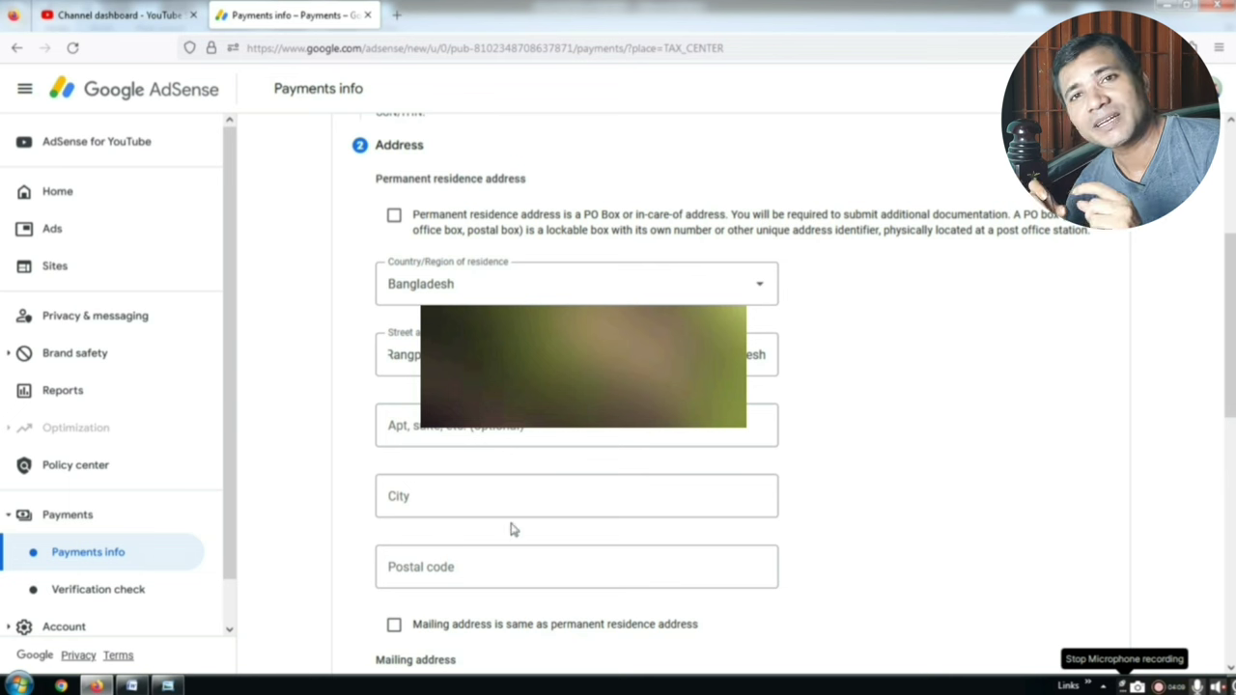
- Fill in the payee's city and postal code for the permanent residence address
{"action": "left_click", "coordinate": [447, 500]}
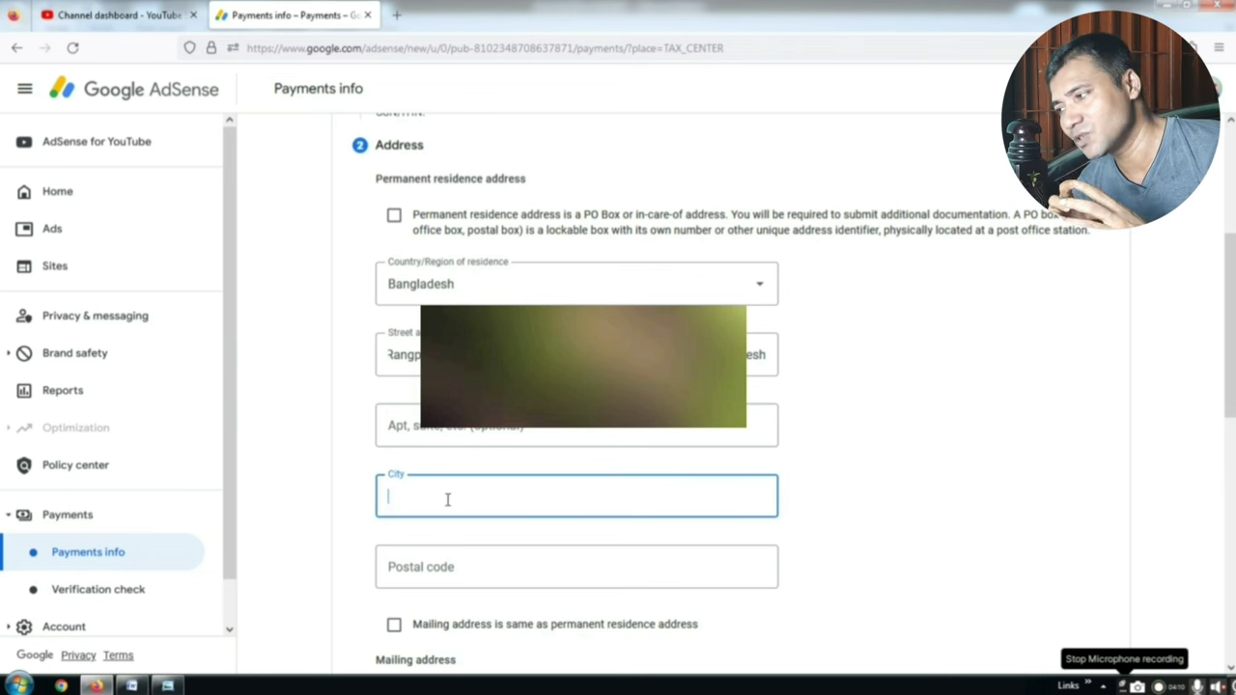
{"action": "left_click", "coordinate": [447, 499]}
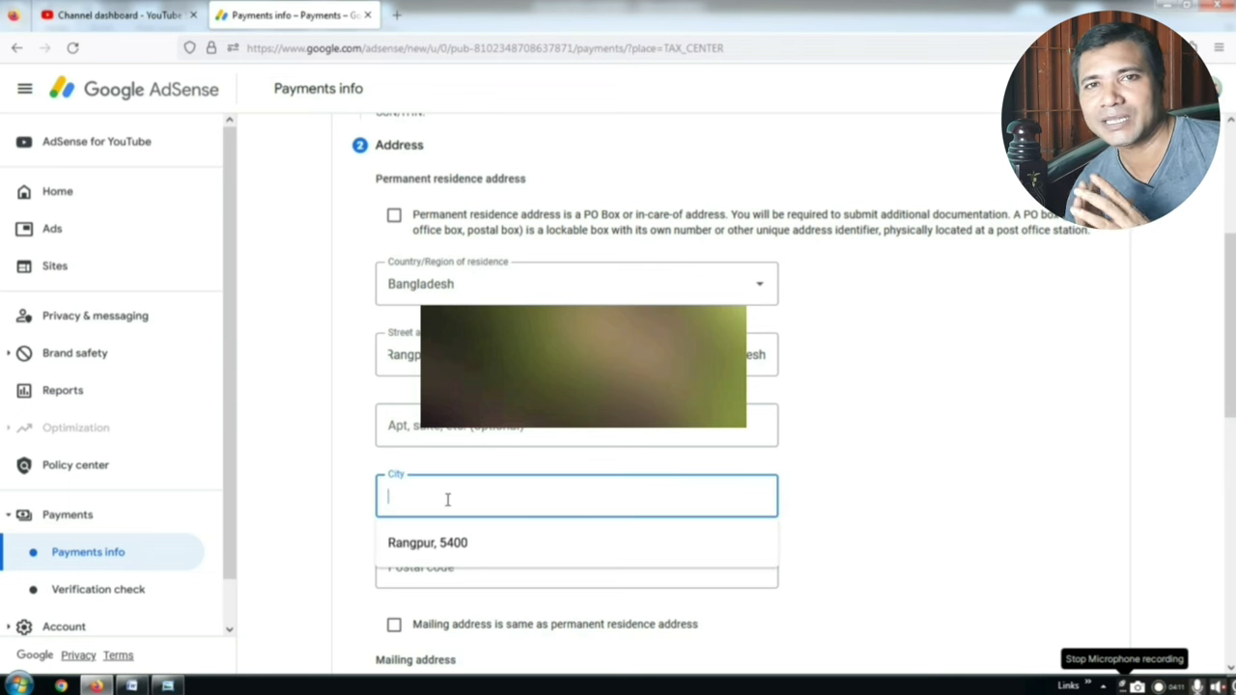
{"action": "type", "text": "Ran"}
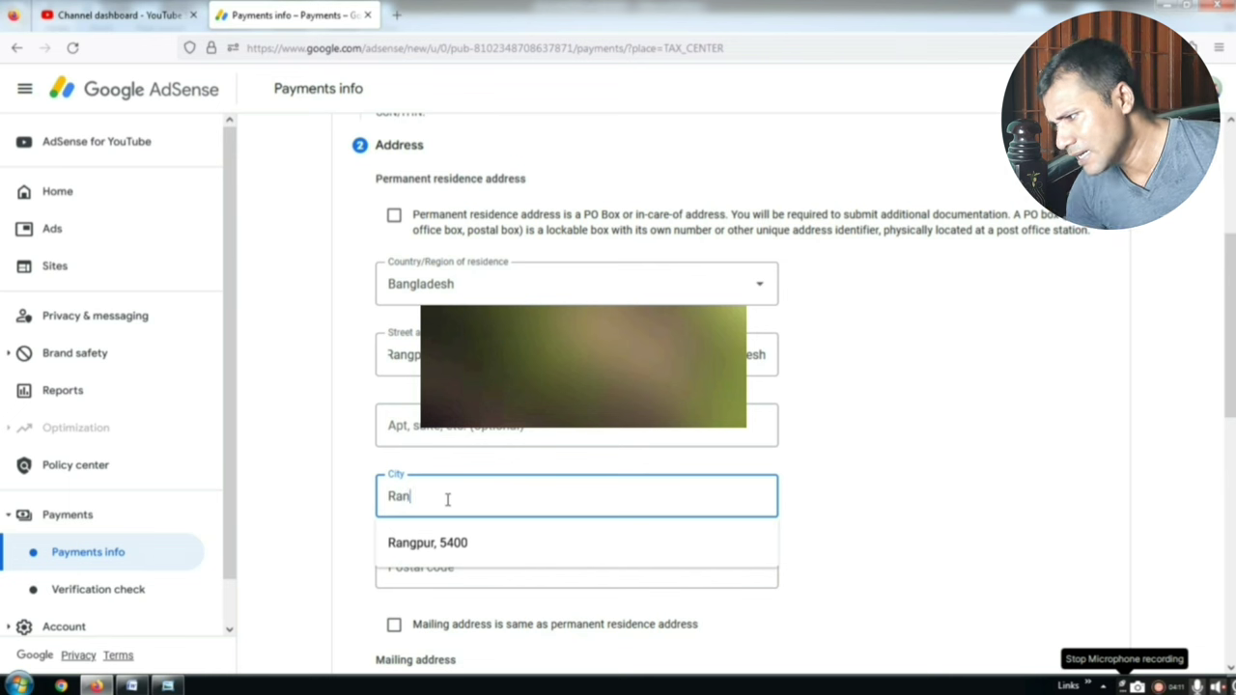
{"action": "type", "text": "gpur"}
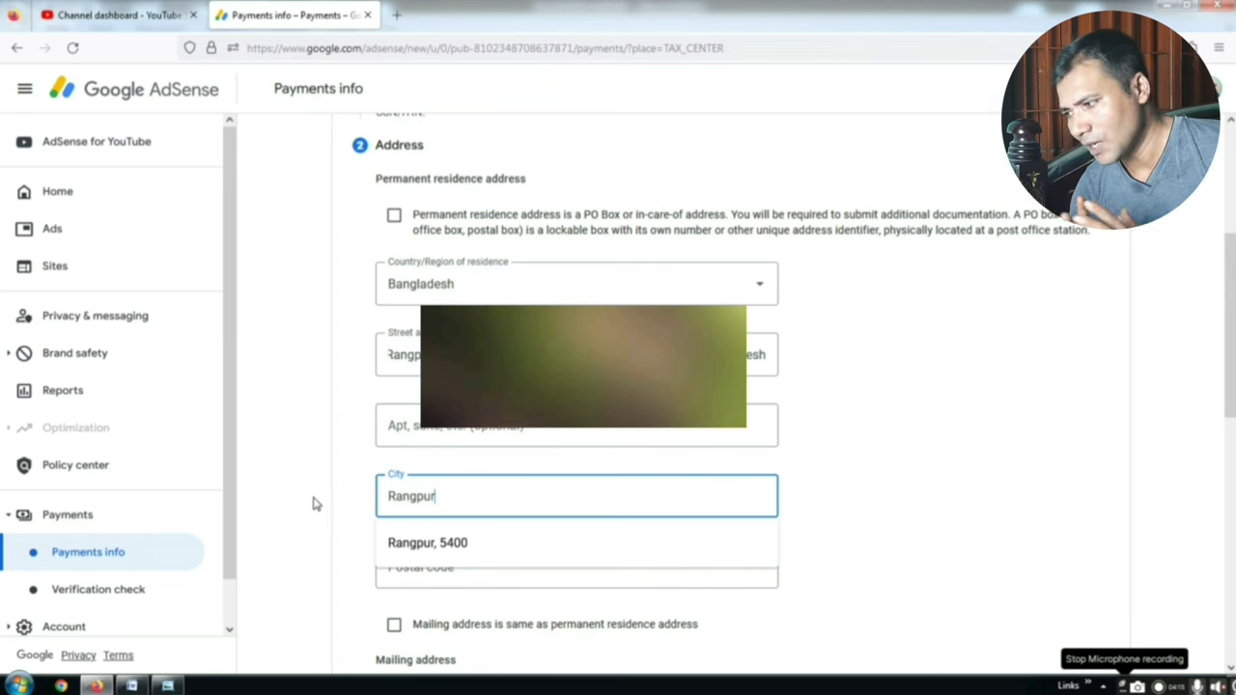
{"action": "left_click", "coordinate": [318, 502]}
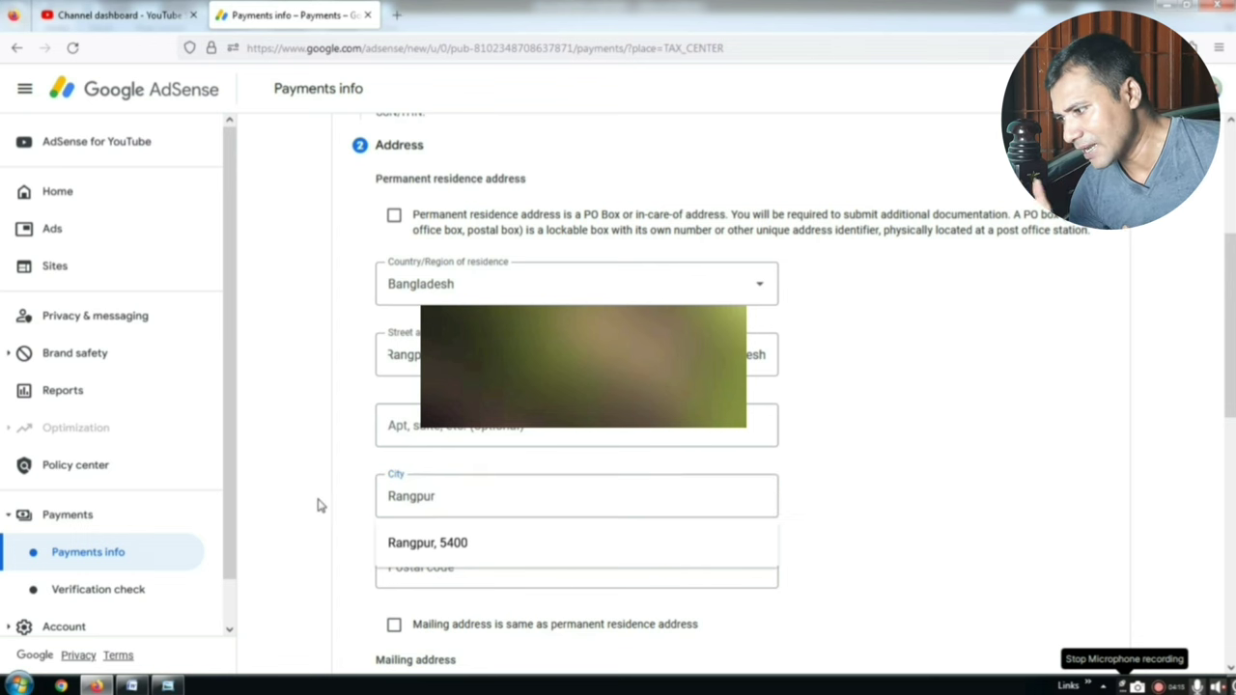
{"action": "left_click", "coordinate": [490, 573]}
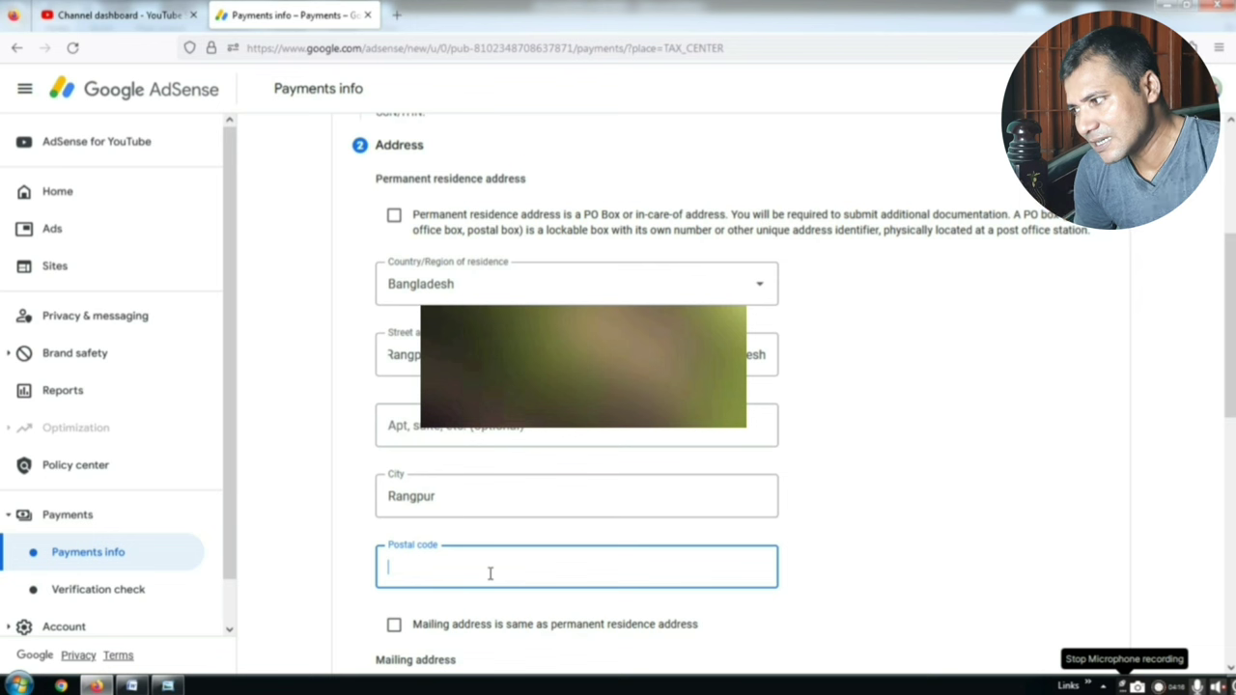
{"action": "type", "text": "54"}
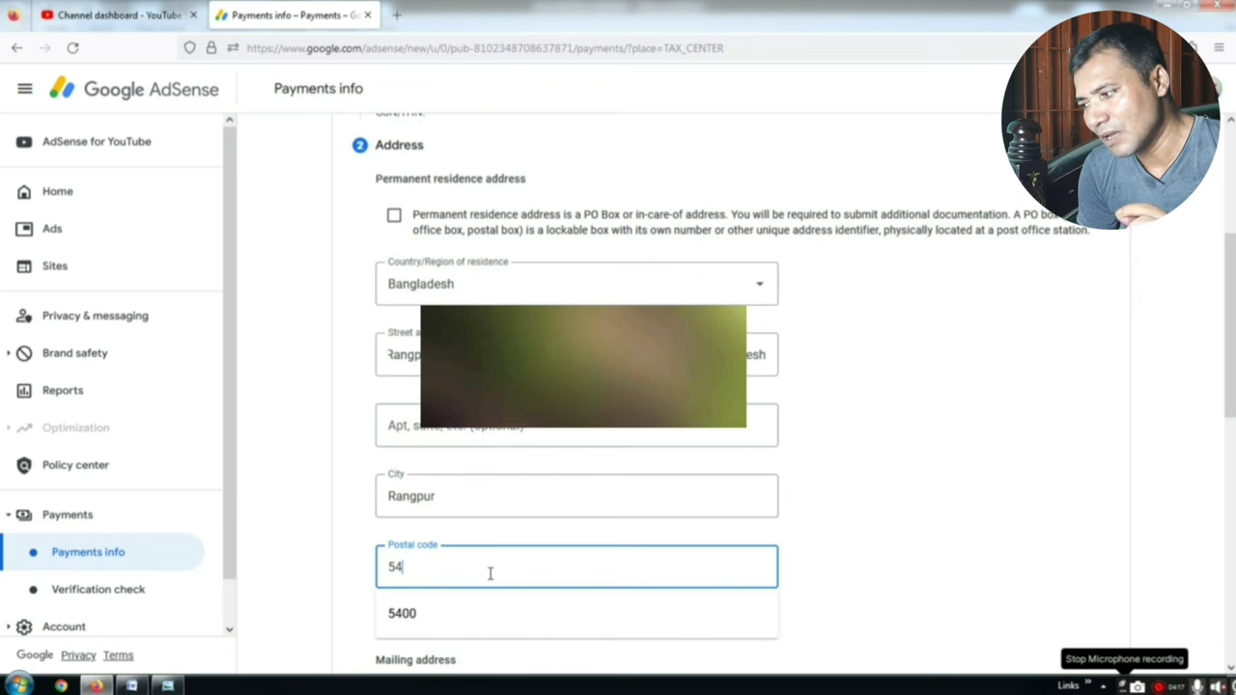
{"action": "type", "text": "00"}
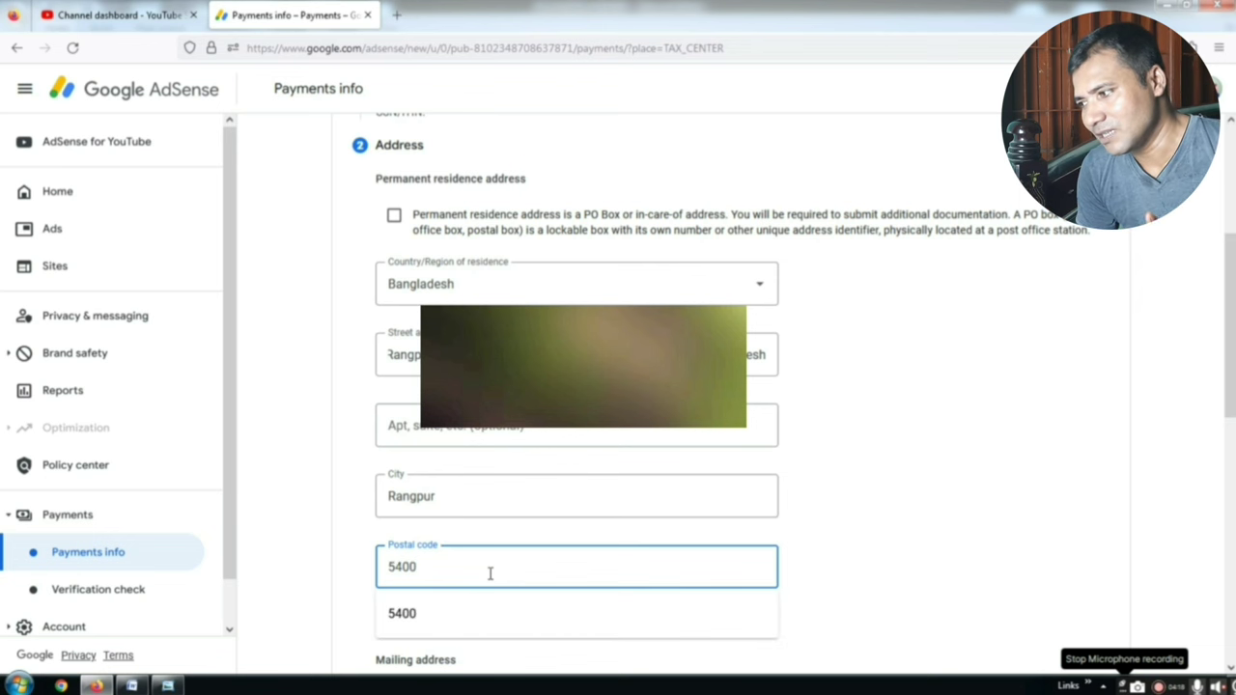
{"action": "left_click", "coordinate": [890, 537]}
{"action": "left_click", "coordinate": [890, 537]}
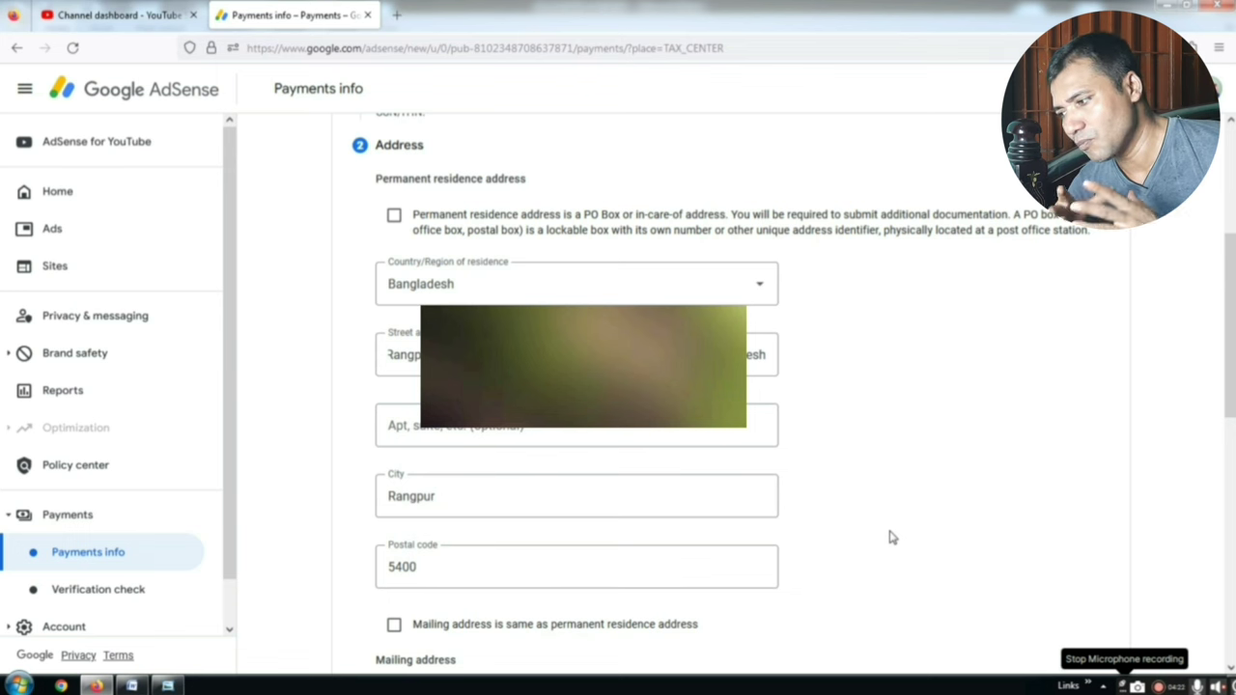
- Mark the mailing address as the same as the permanent residence address and continue to the Tax treaty section
{"action": "scroll", "coordinate": [893, 538], "scroll_direction": "down", "scroll_amount": 4}
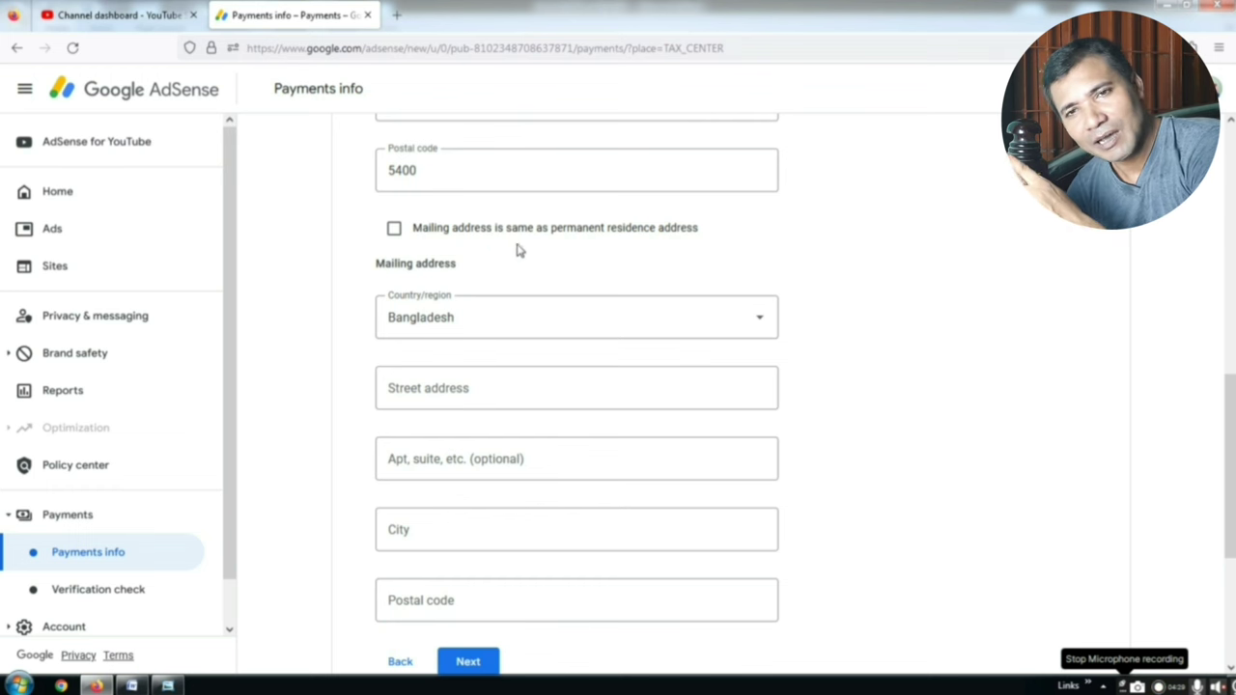
{"action": "left_click", "coordinate": [394, 230]}
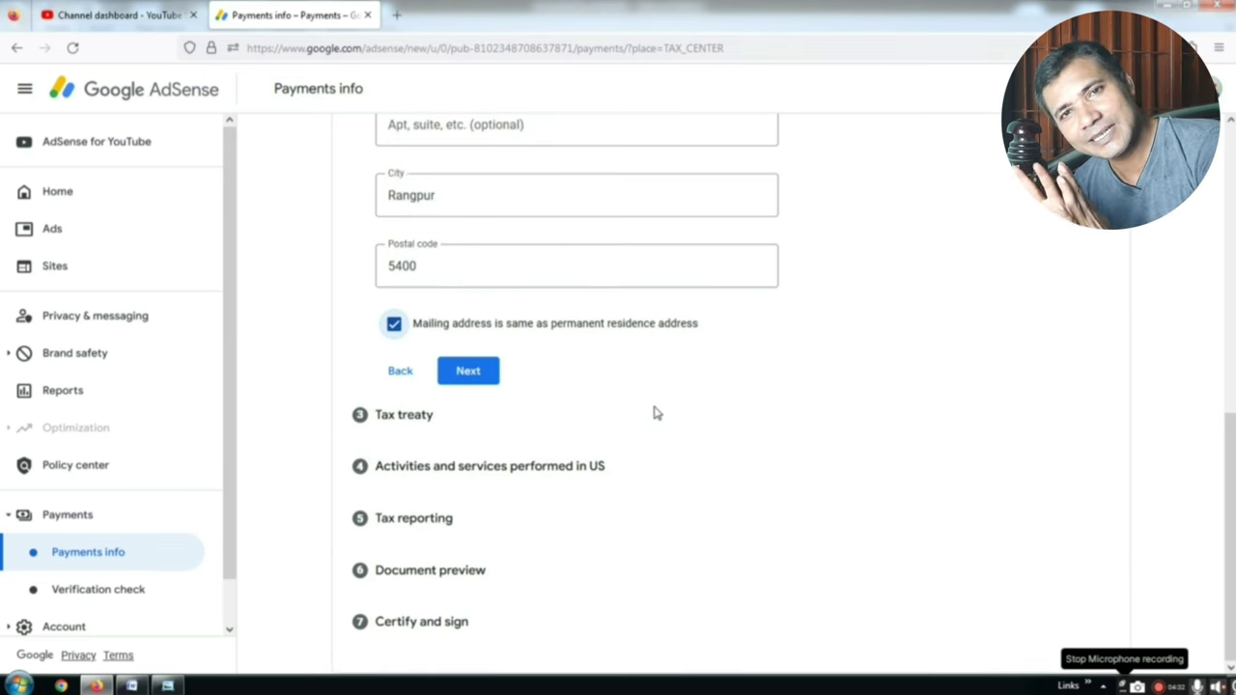
{"action": "left_click", "coordinate": [394, 327]}
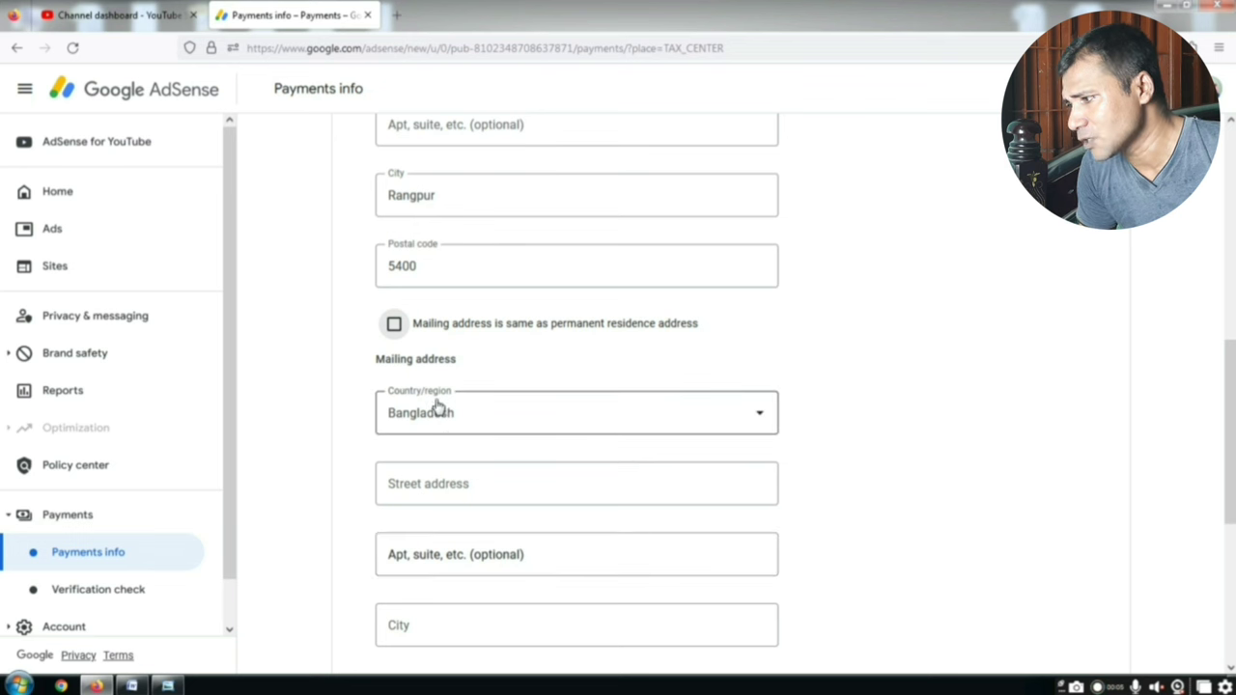
{"action": "left_click", "coordinate": [394, 326]}
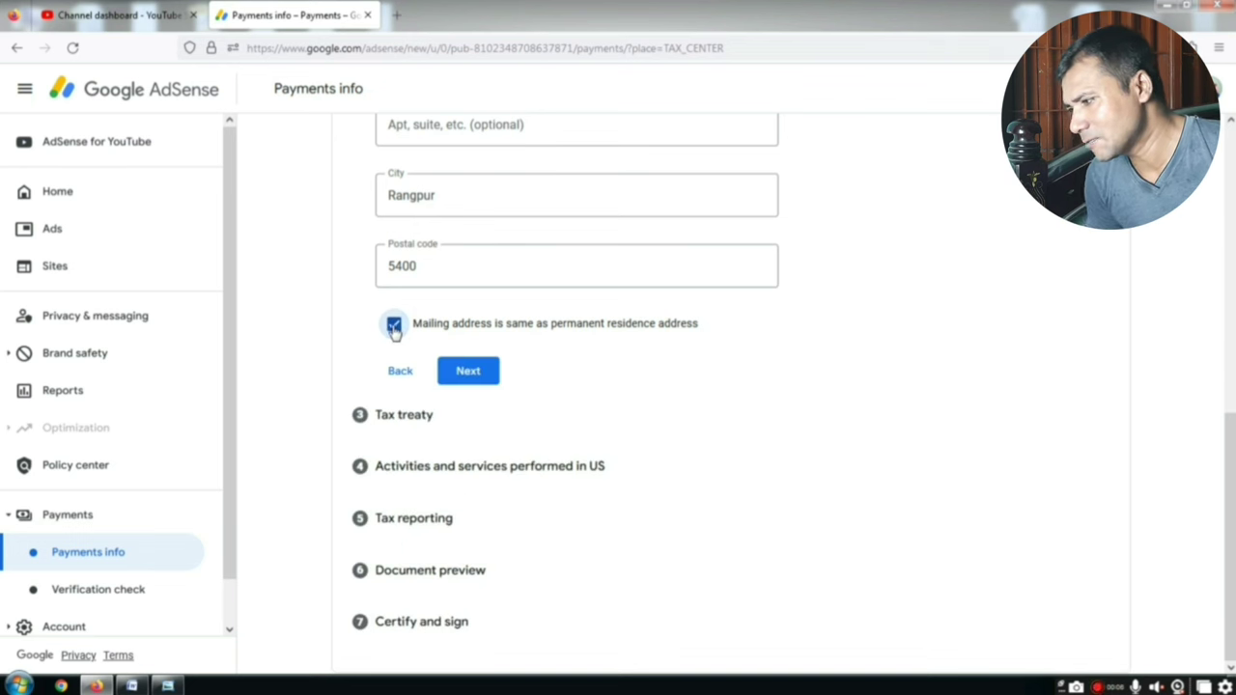
{"action": "left_click", "coordinate": [477, 380]}
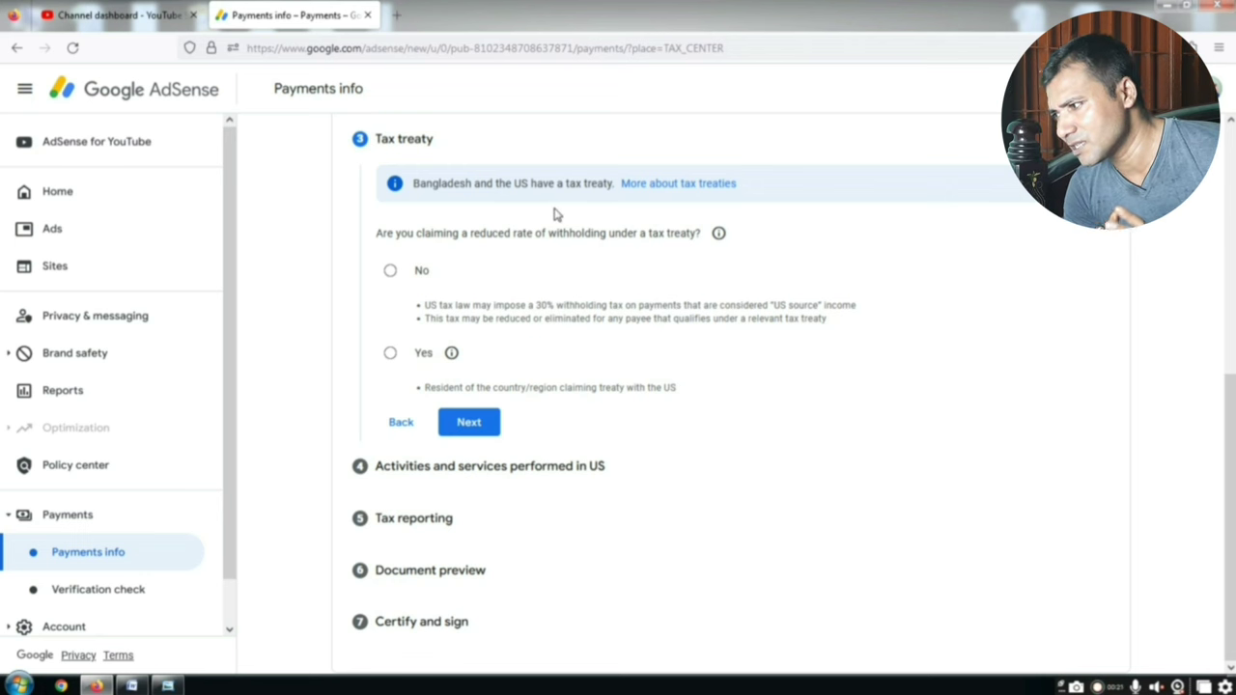
- Claim a reduced withholding rate under a tax treaty, with Bangladesh as the treaty country, and confirm residency there
{"action": "left_click", "coordinate": [390, 355]}
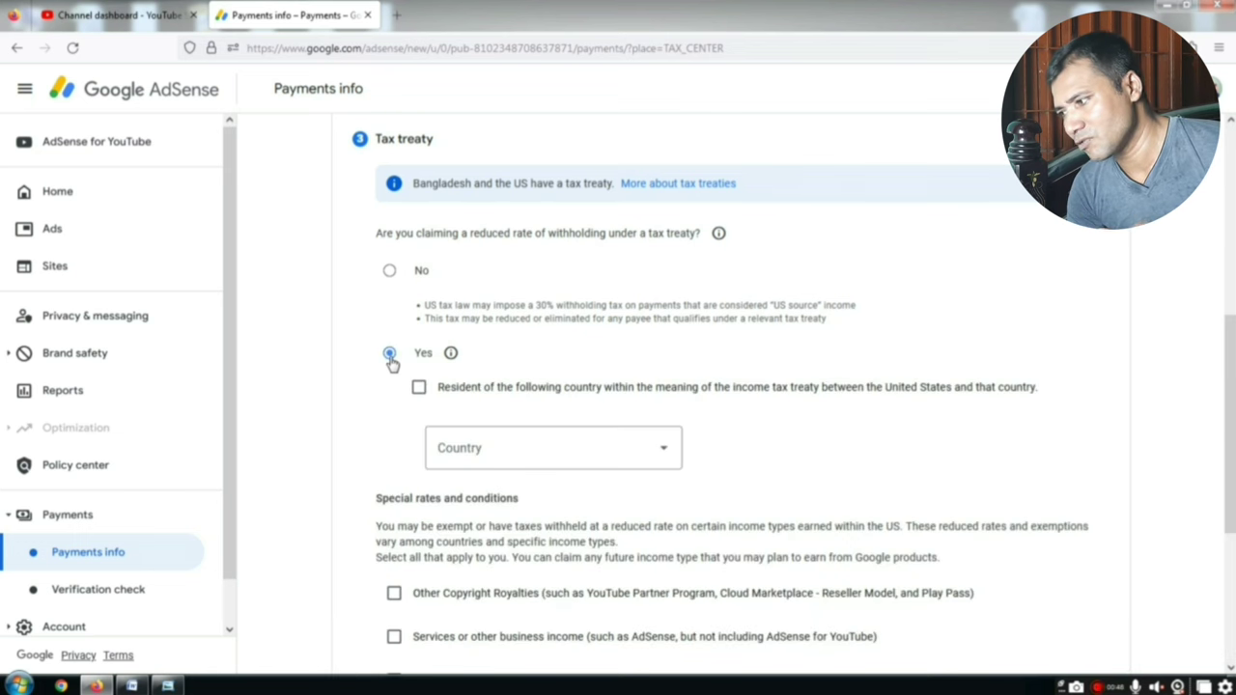
{"action": "left_click", "coordinate": [666, 454]}
{"action": "scroll", "coordinate": [485, 564], "scroll_direction": "down", "scroll_amount": 3}
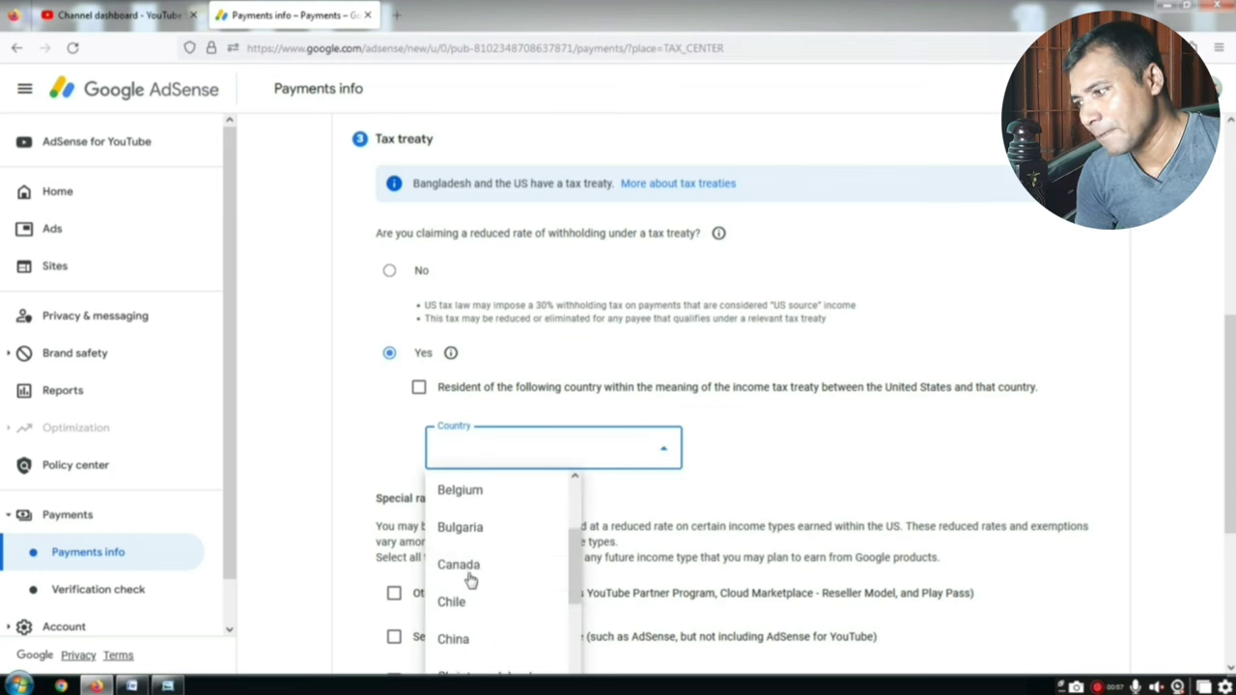
{"action": "scroll", "coordinate": [469, 579], "scroll_direction": "up", "scroll_amount": 1}
{"action": "scroll", "coordinate": [502, 616], "scroll_direction": "up", "scroll_amount": 1}
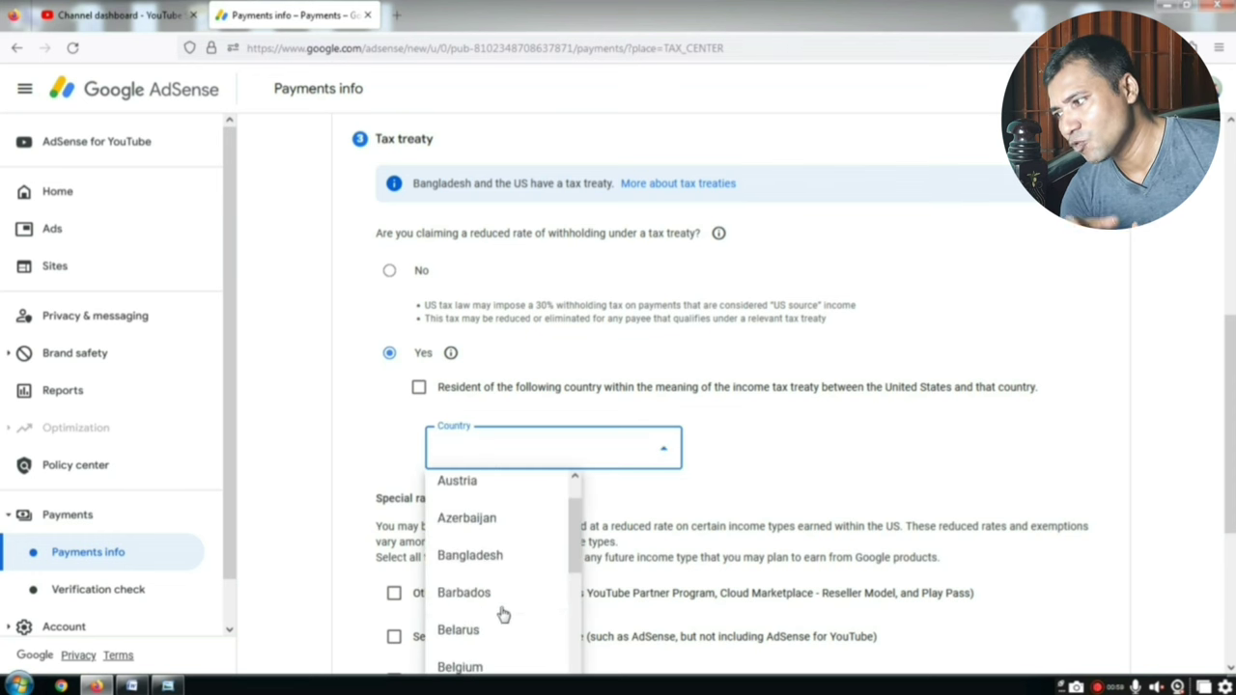
{"action": "left_click", "coordinate": [502, 558]}
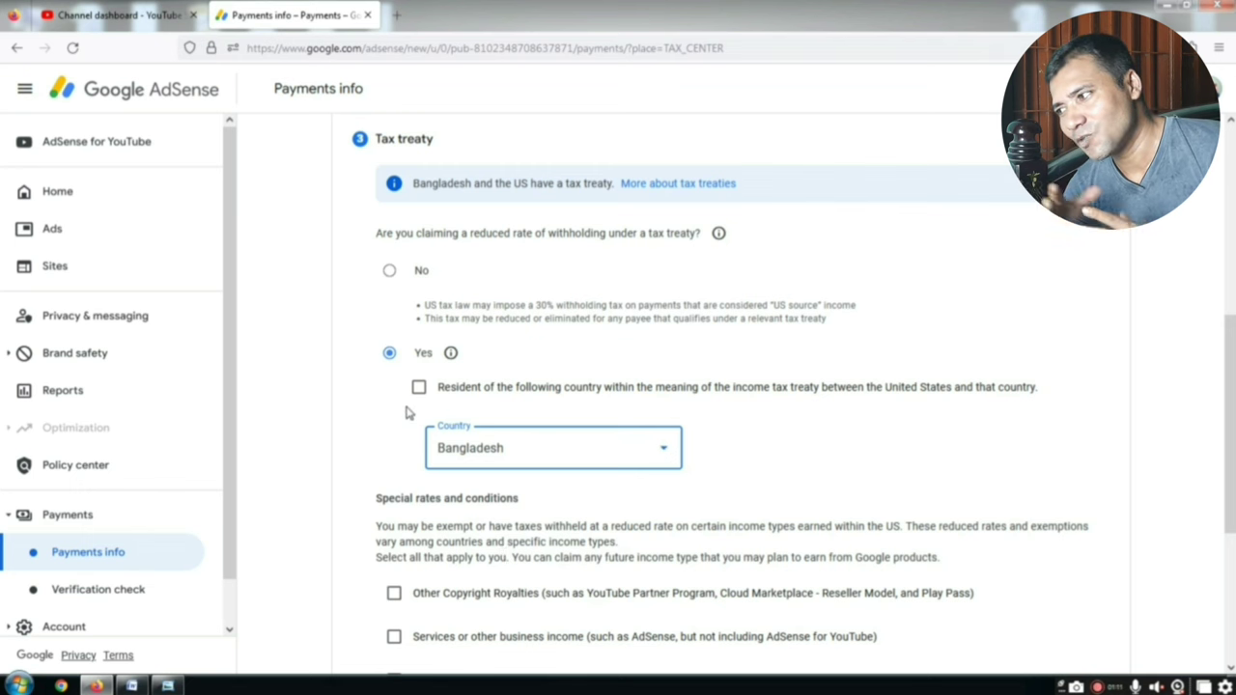
{"action": "scroll", "coordinate": [406, 413], "scroll_direction": "down", "scroll_amount": 2}
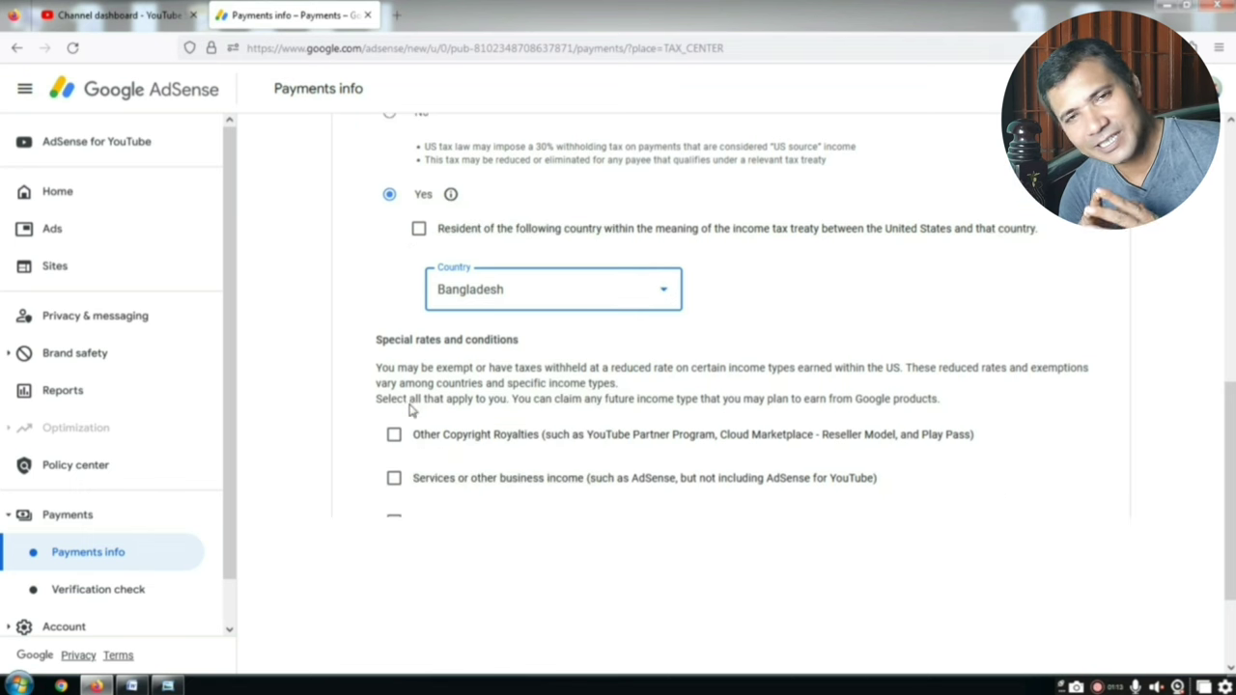
{"action": "left_click", "coordinate": [420, 232]}
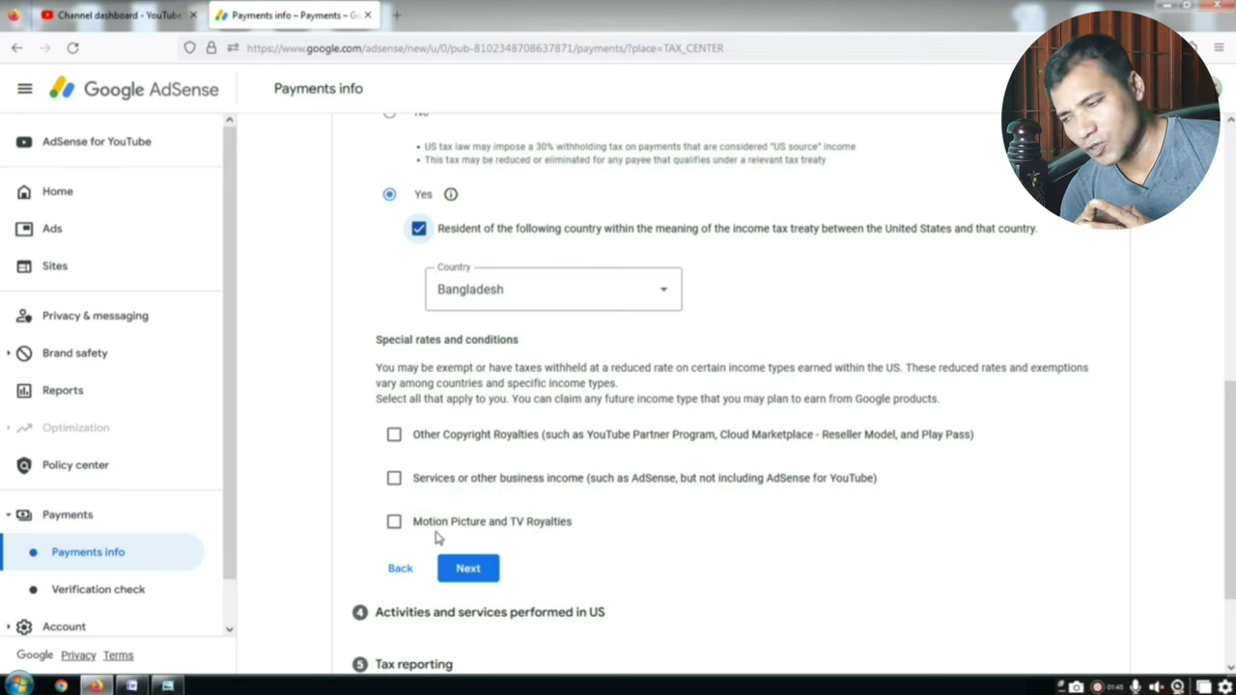
- Claim Other Copyright Royalties under Article 12 and paragraph 2 at the 10% reduced treaty rate and confirm the treaty terms are met
{"action": "left_click", "coordinate": [394, 436]}
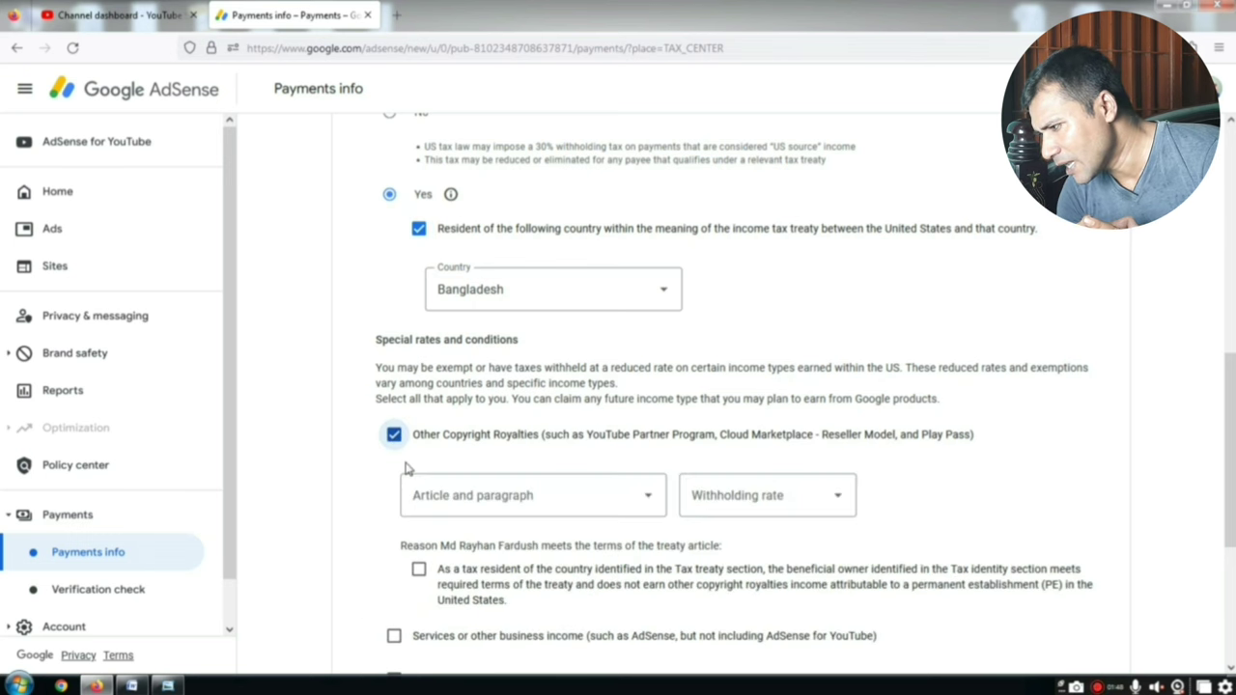
{"action": "left_click", "coordinate": [650, 502]}
{"action": "left_click", "coordinate": [484, 546]}
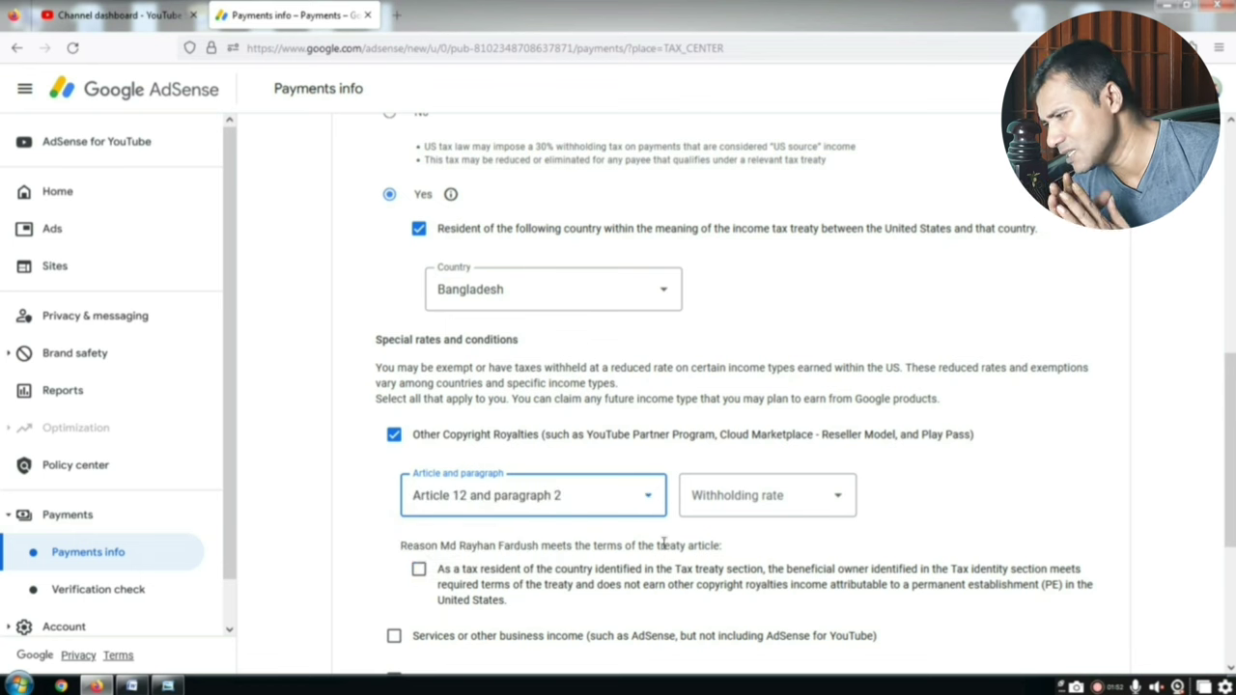
{"action": "left_click", "coordinate": [836, 503]}
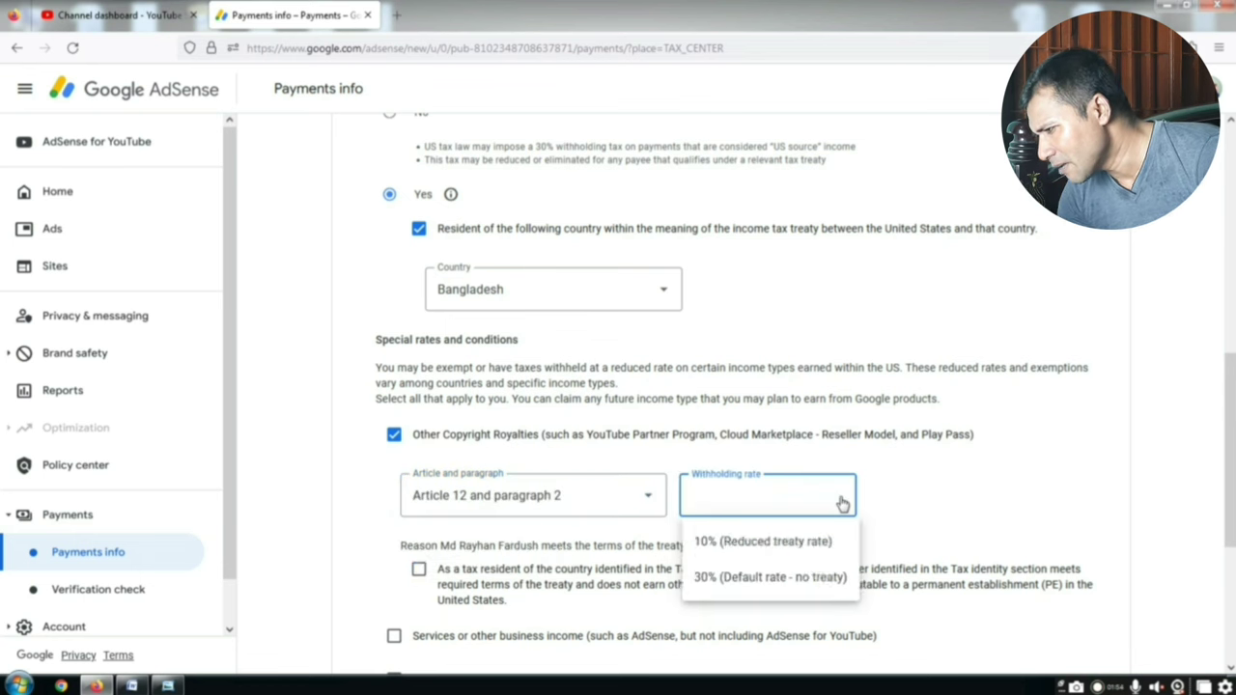
{"action": "left_click", "coordinate": [783, 542]}
{"action": "scroll", "coordinate": [778, 546], "scroll_direction": "down", "scroll_amount": 2}
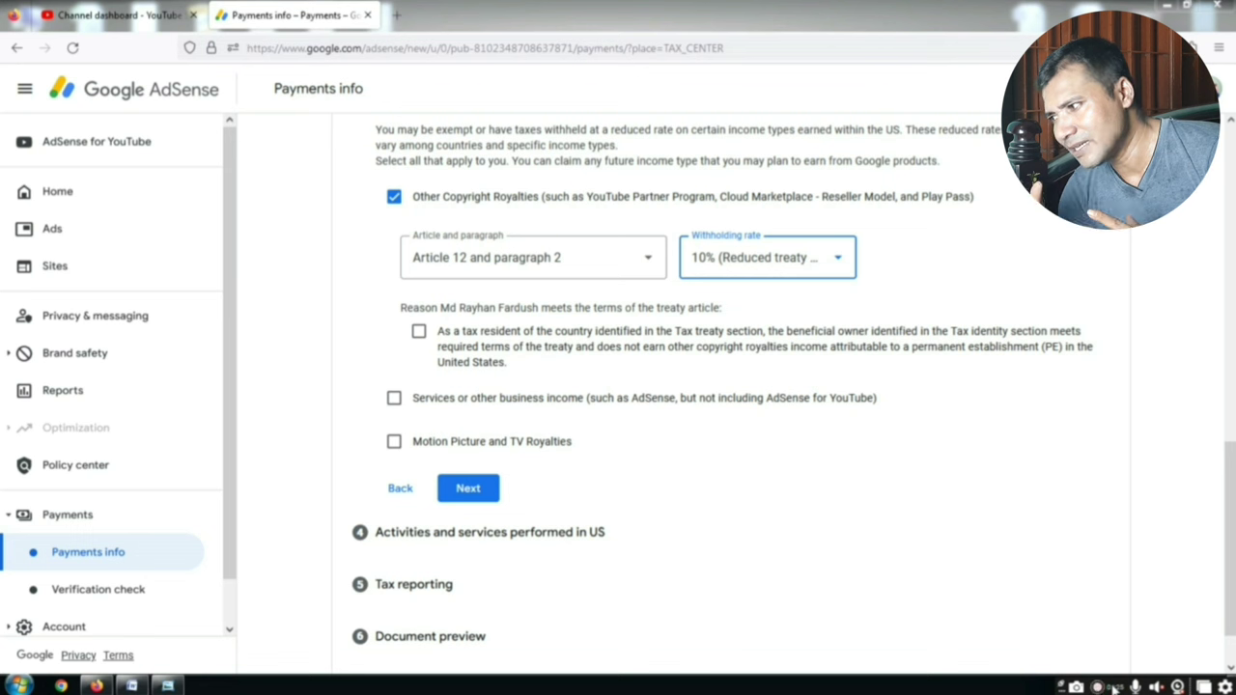
{"action": "left_click", "coordinate": [421, 347]}
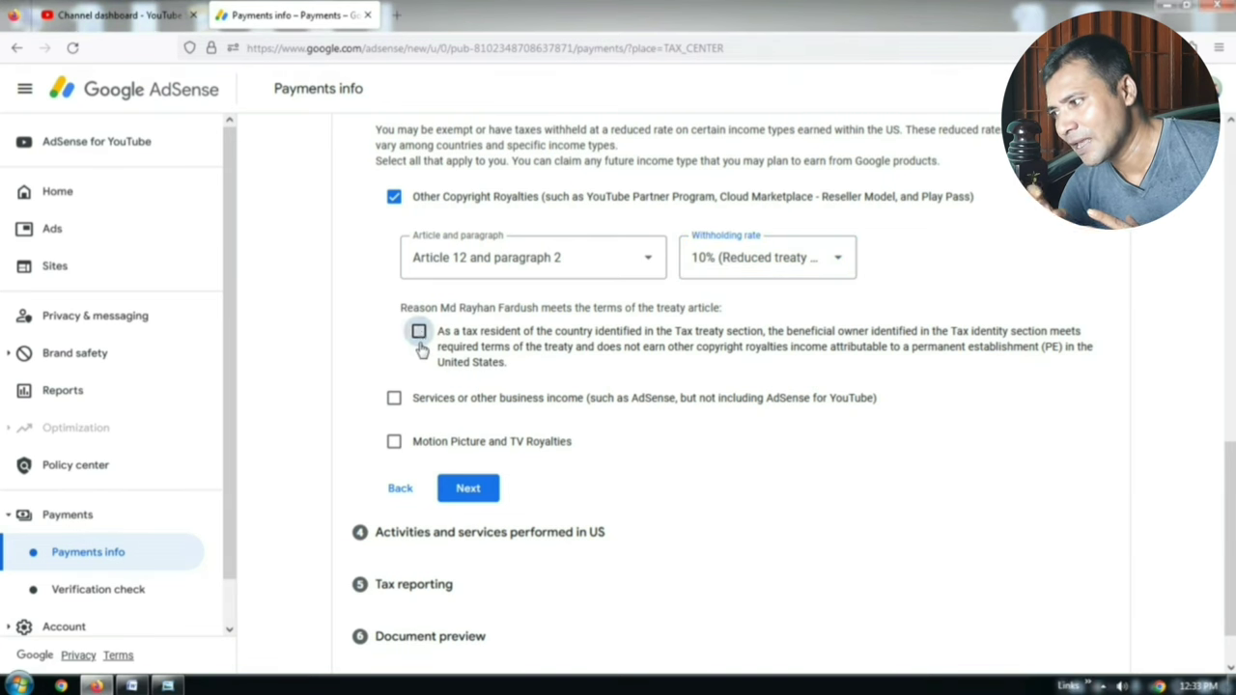
- Claim Services or other business income under Article 7 and paragraph 1 at the 0% reduced treaty rate and confirm the treaty terms are met
{"action": "left_click", "coordinate": [394, 398]}
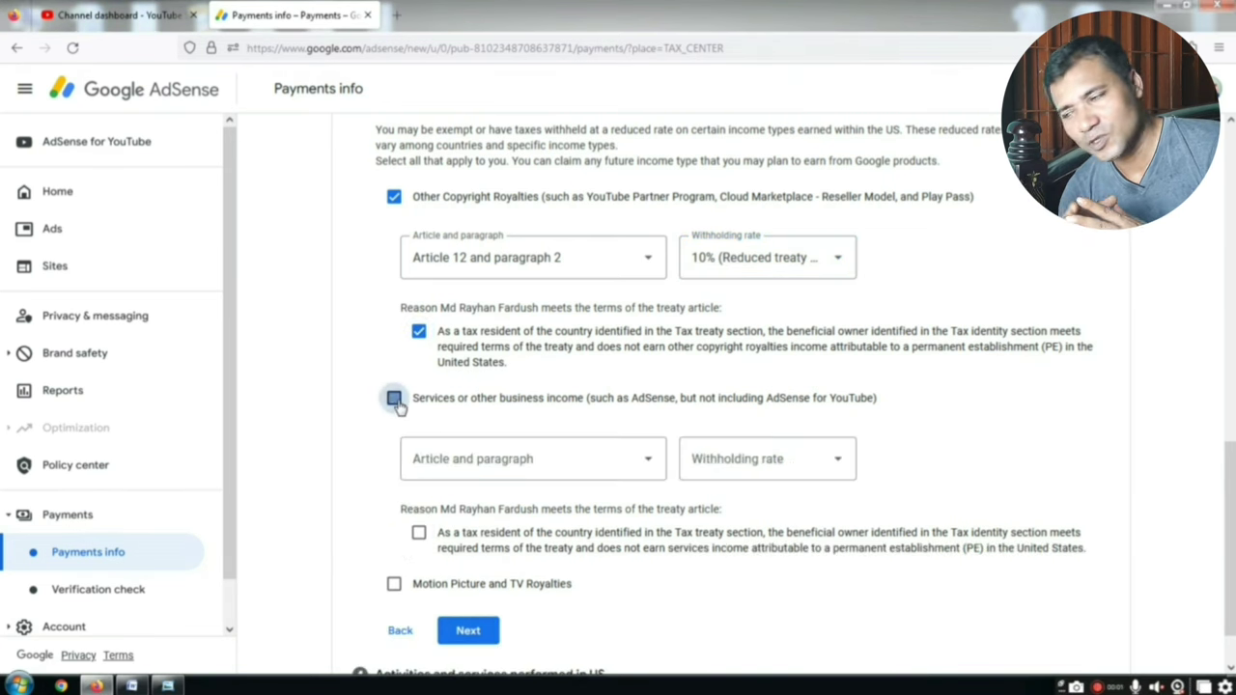
{"action": "left_click", "coordinate": [643, 464]}
{"action": "left_click", "coordinate": [541, 508]}
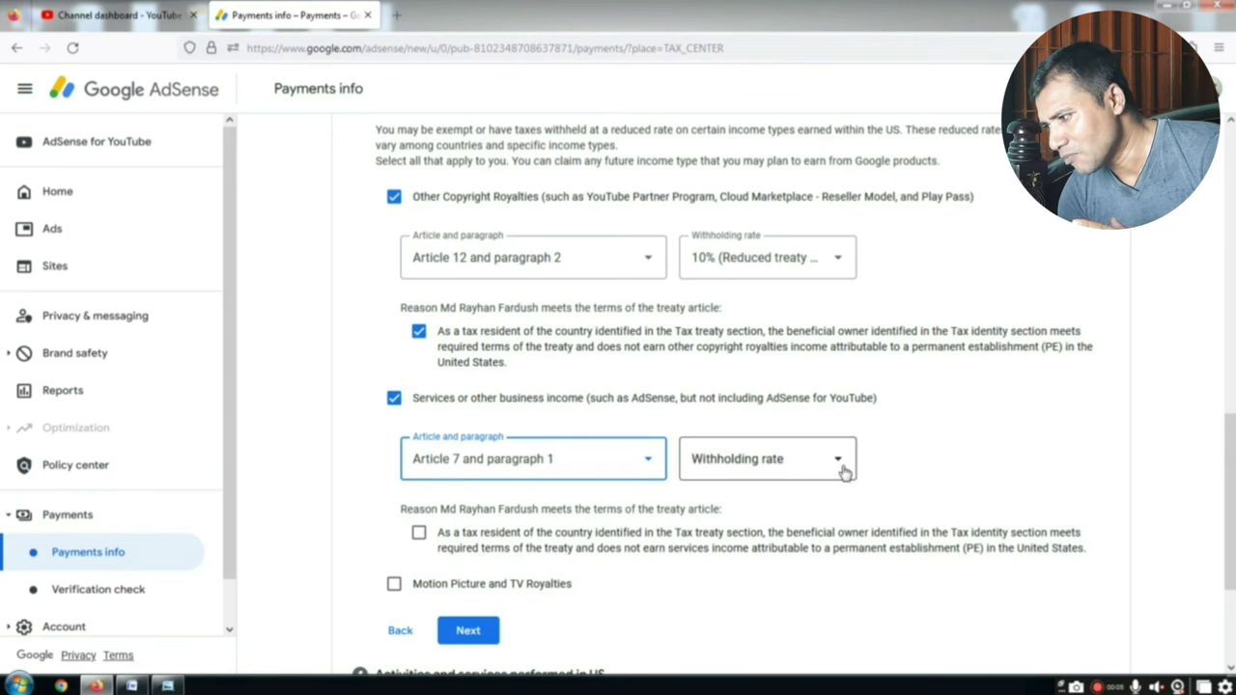
{"action": "left_click", "coordinate": [842, 470]}
{"action": "left_click", "coordinate": [784, 507]}
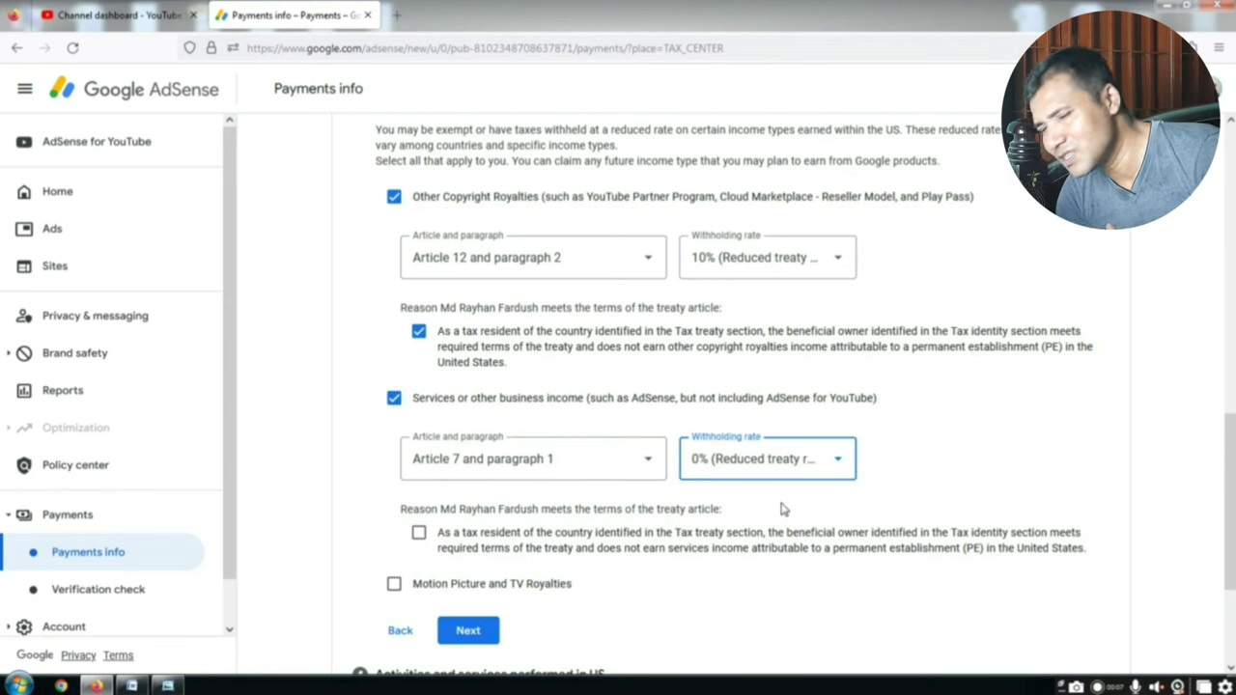
{"action": "scroll", "coordinate": [839, 499], "scroll_direction": "down", "scroll_amount": 2}
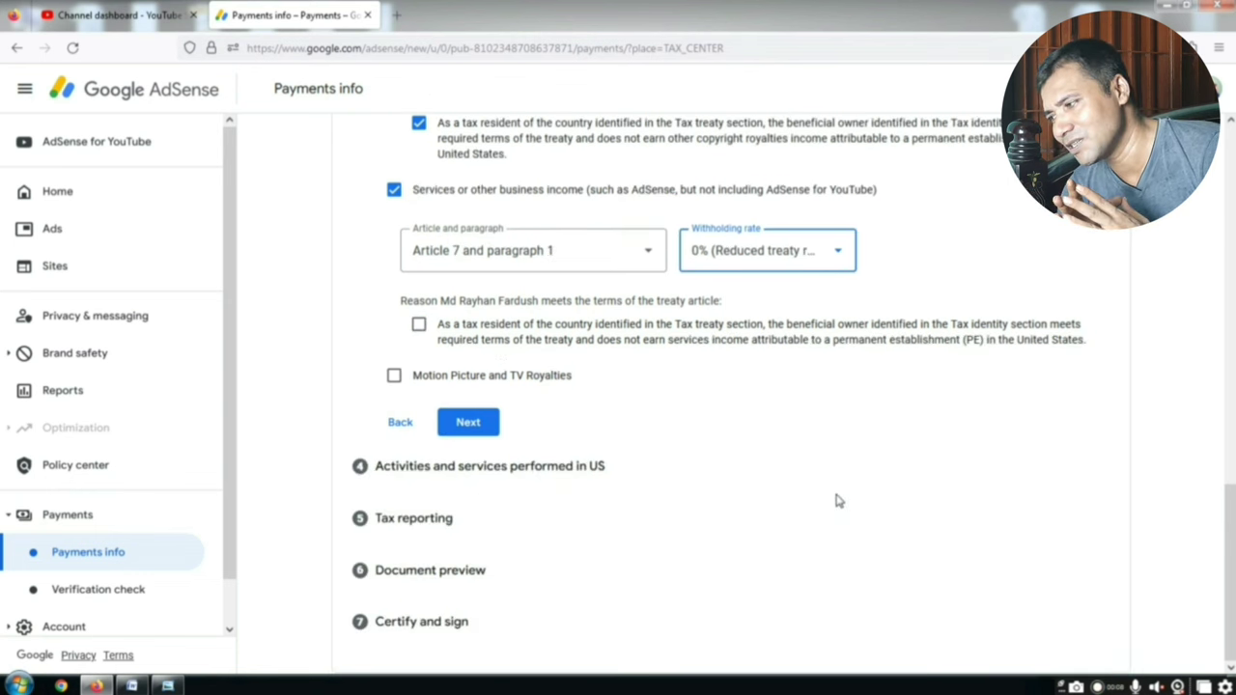
{"action": "left_click", "coordinate": [418, 327]}
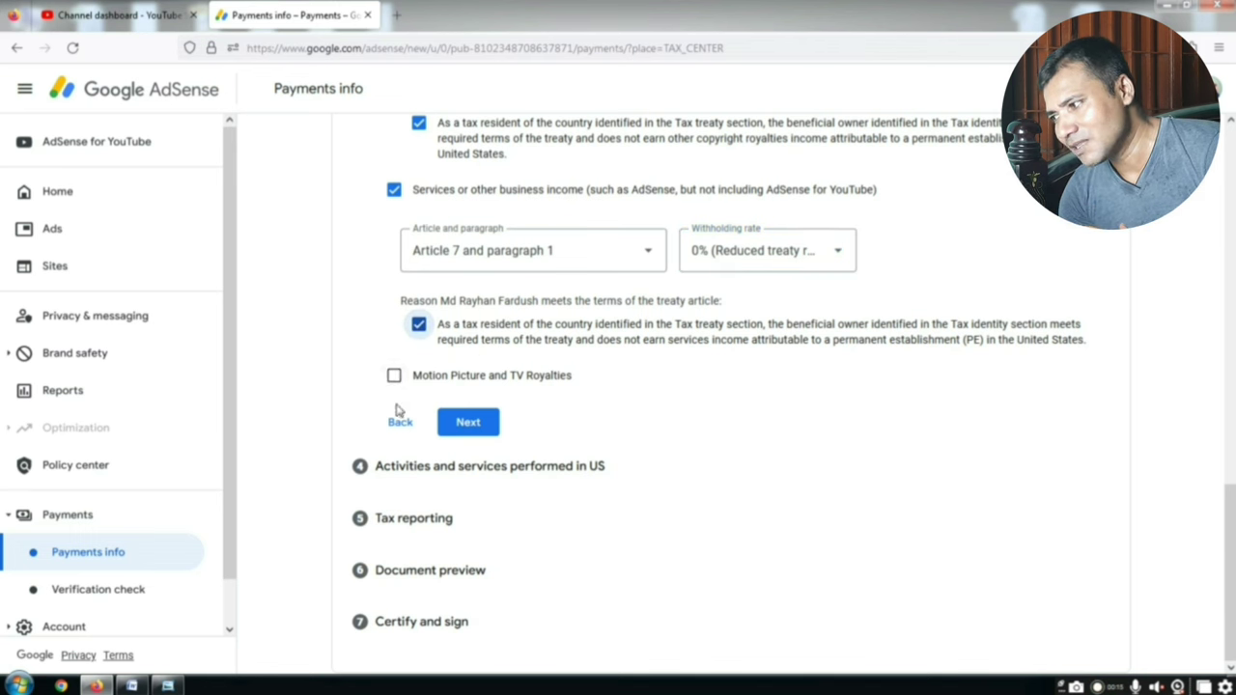
- Claim Motion Picture and TV Royalties under Article 12 and paragraph 2 at the 10% reduced treaty rate, confirm the treaty terms and continue
{"action": "left_click", "coordinate": [394, 378]}
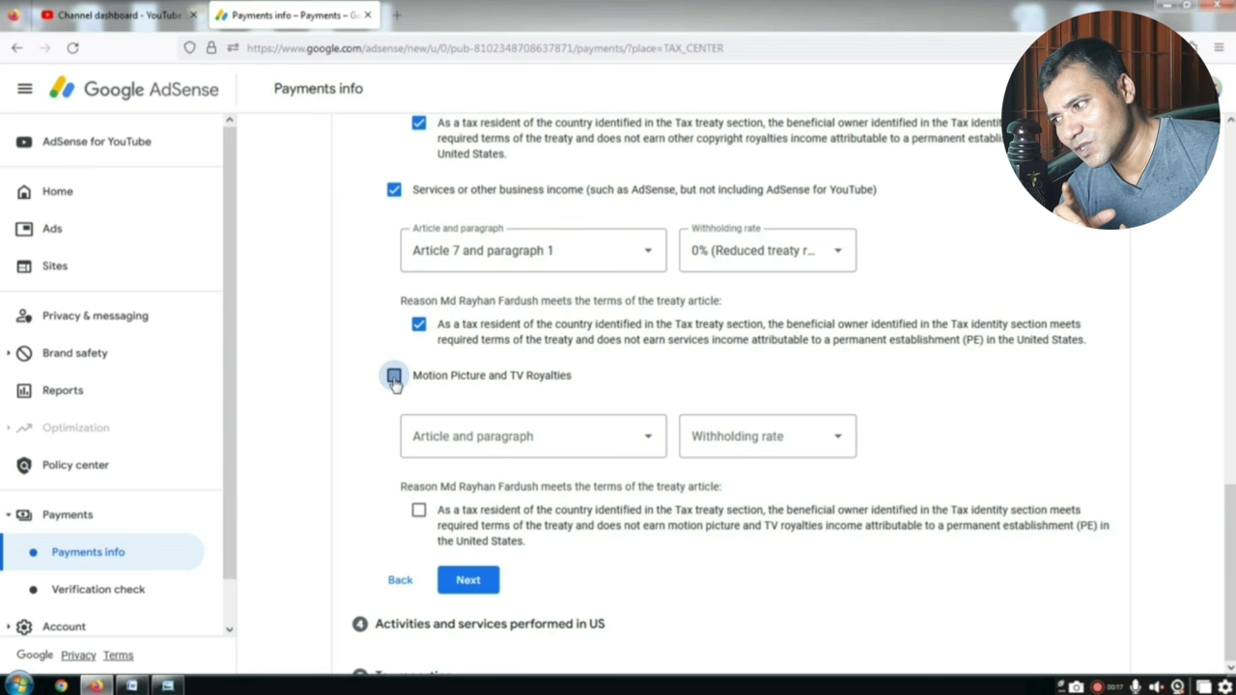
{"action": "left_click", "coordinate": [643, 447]}
{"action": "left_click", "coordinate": [498, 484]}
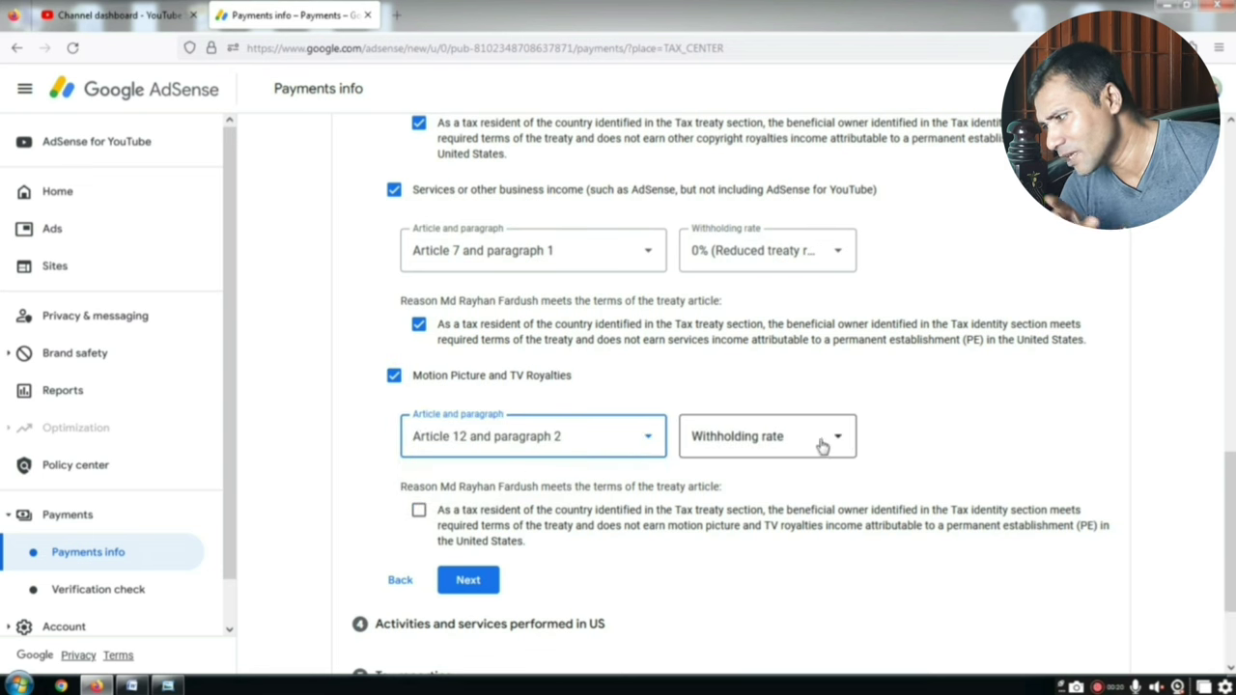
{"action": "left_click", "coordinate": [837, 441]}
{"action": "left_click", "coordinate": [774, 485]}
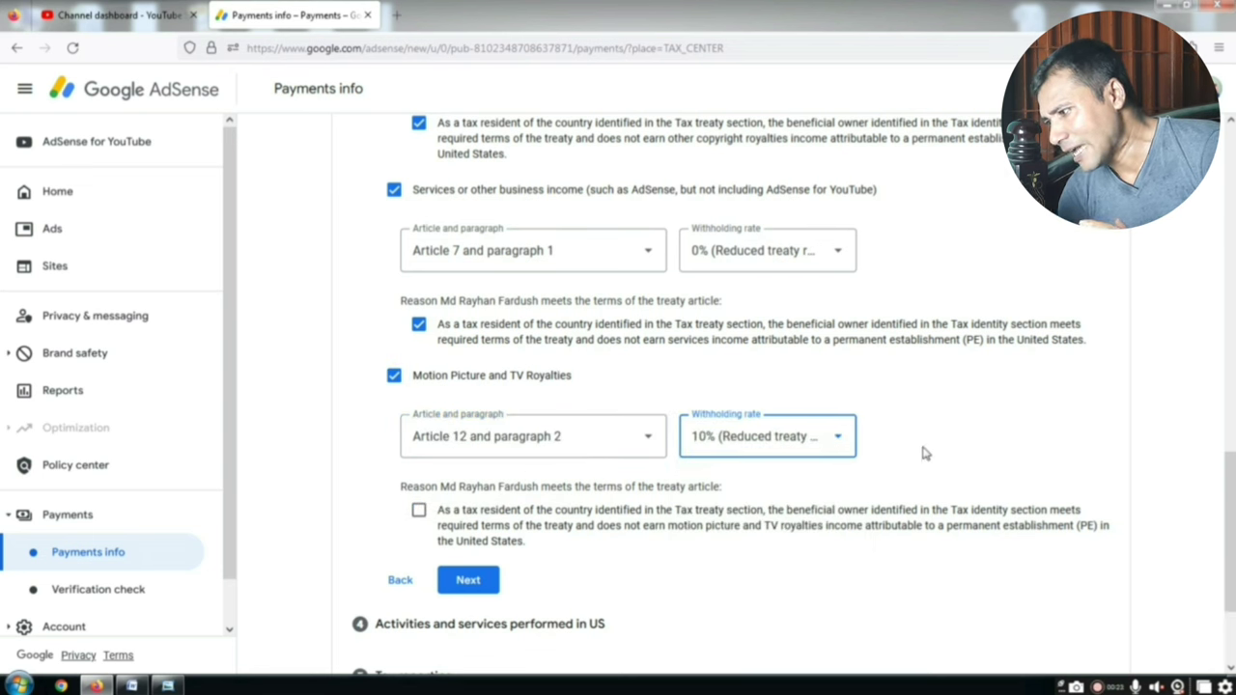
{"action": "scroll", "coordinate": [417, 538], "scroll_direction": "down", "scroll_amount": 2}
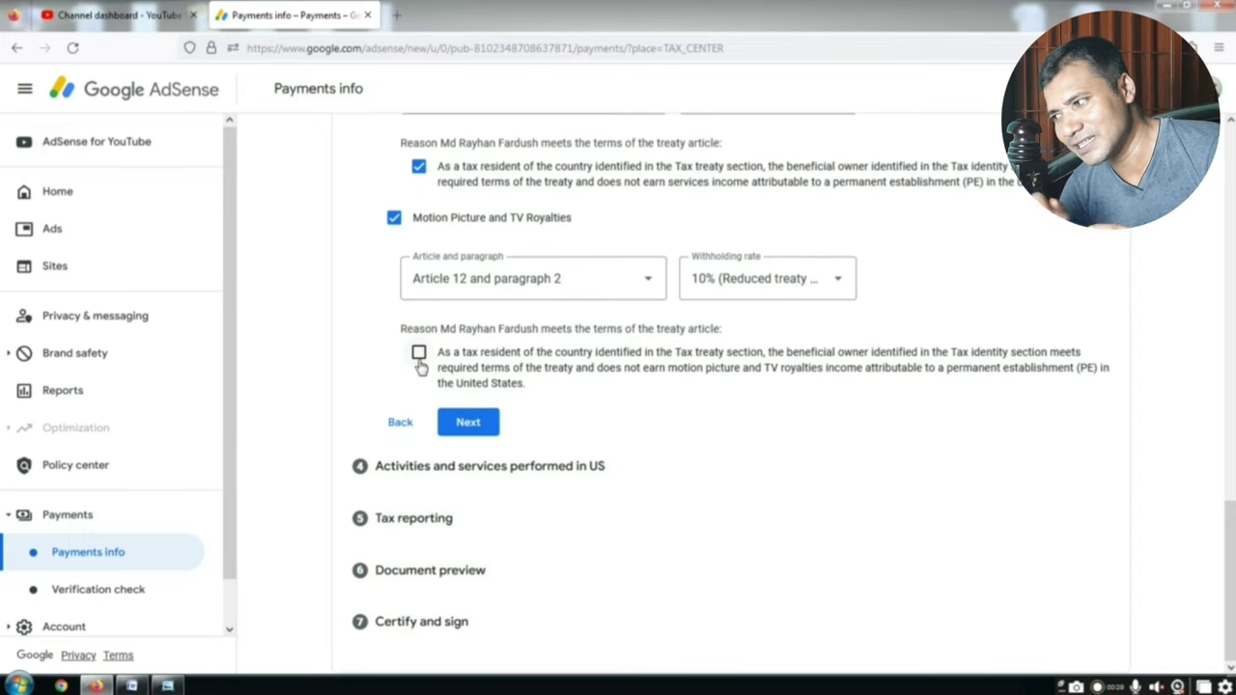
{"action": "left_click", "coordinate": [419, 354]}
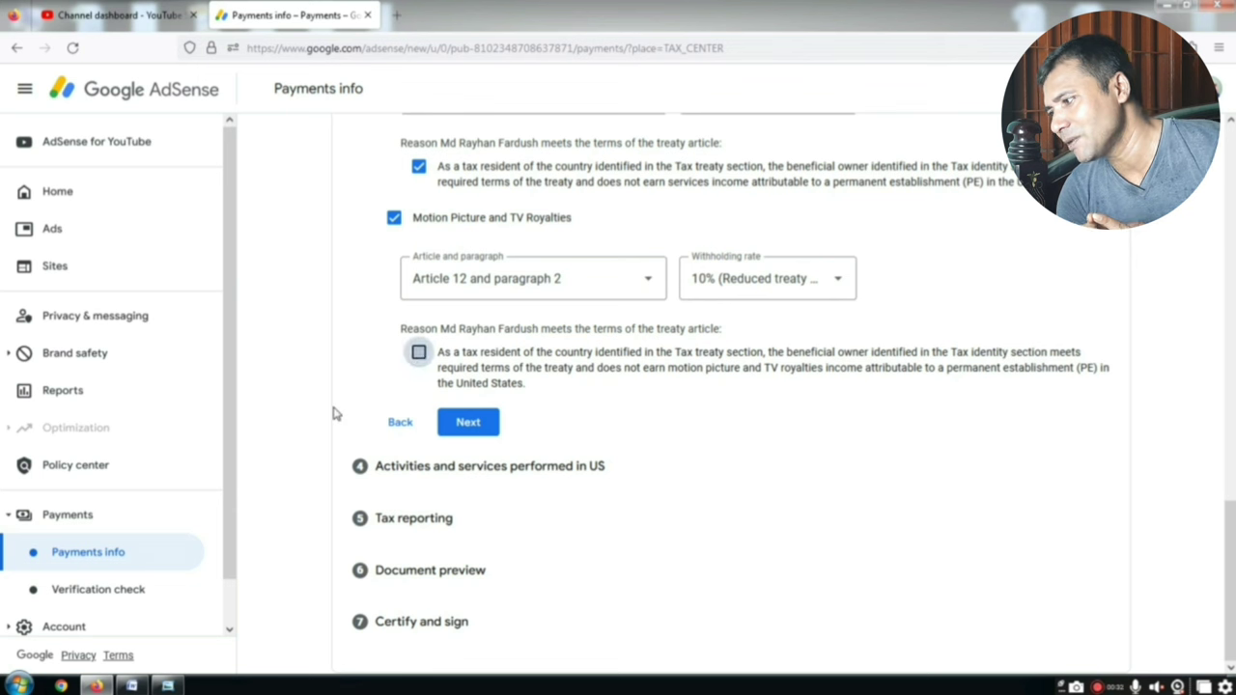
{"action": "left_click", "coordinate": [477, 431]}
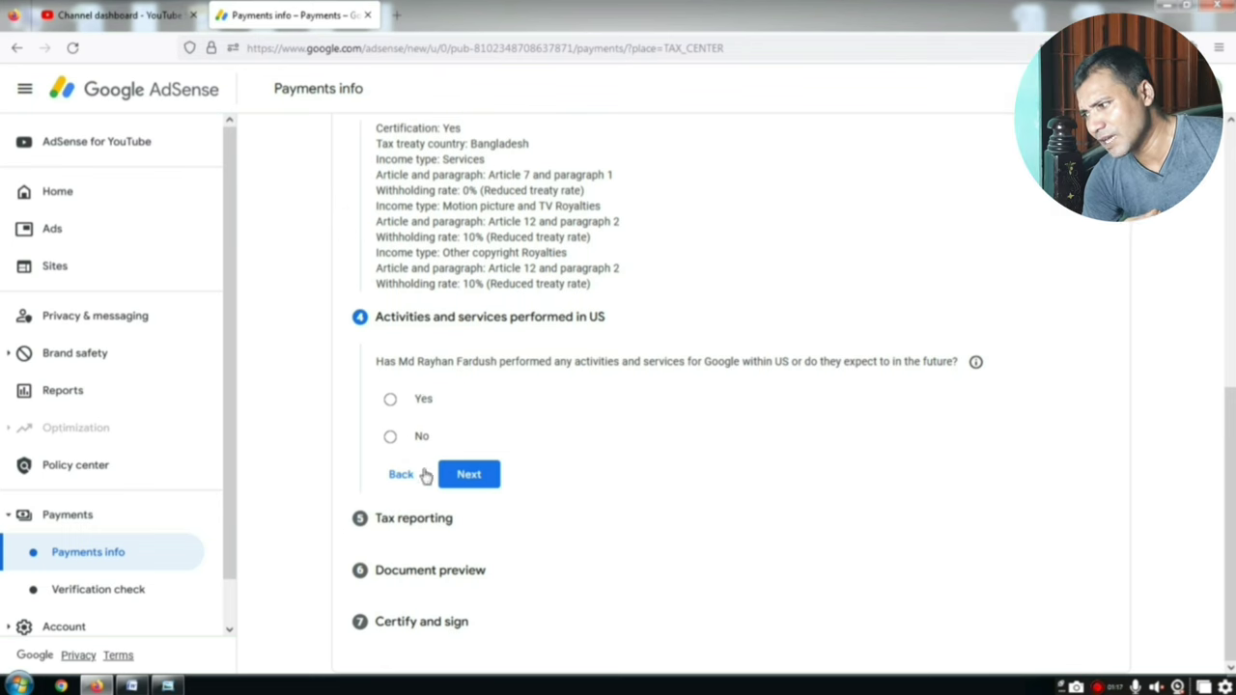
- Answer No to activities performed in the US, certify that services are performed solely outside the US, and continue to Tax reporting
{"action": "left_click", "coordinate": [391, 437]}
{"action": "left_click", "coordinate": [407, 474]}
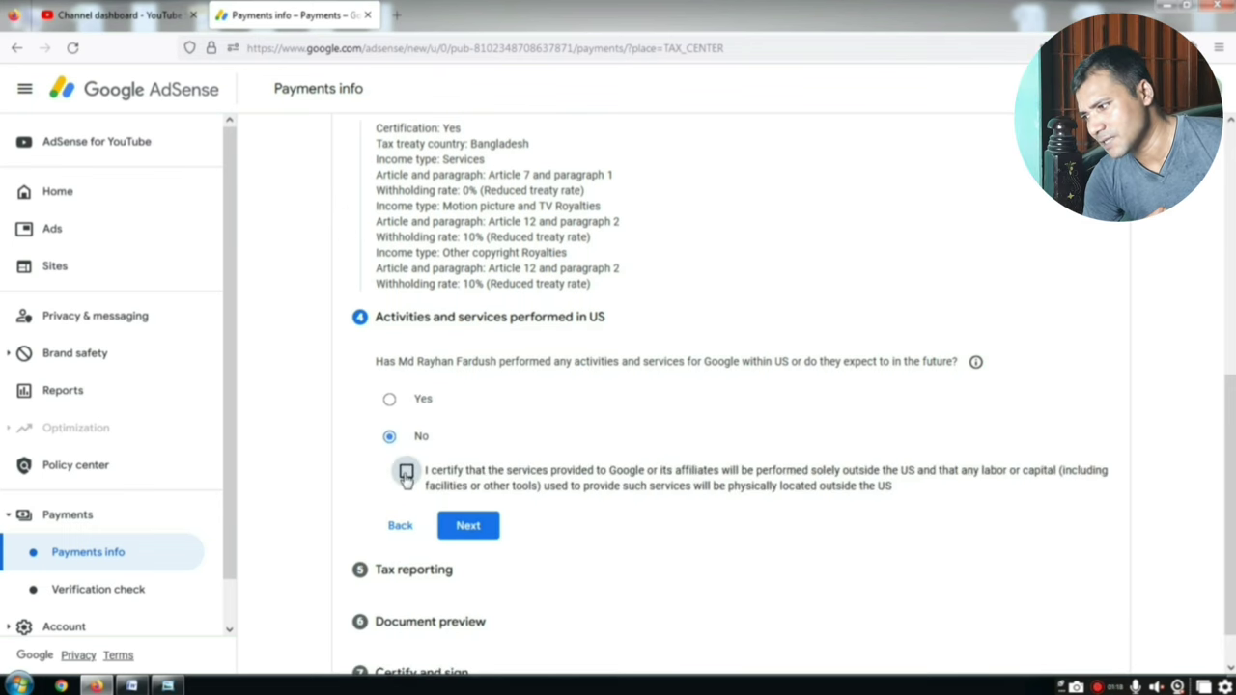
{"action": "left_click", "coordinate": [468, 527]}
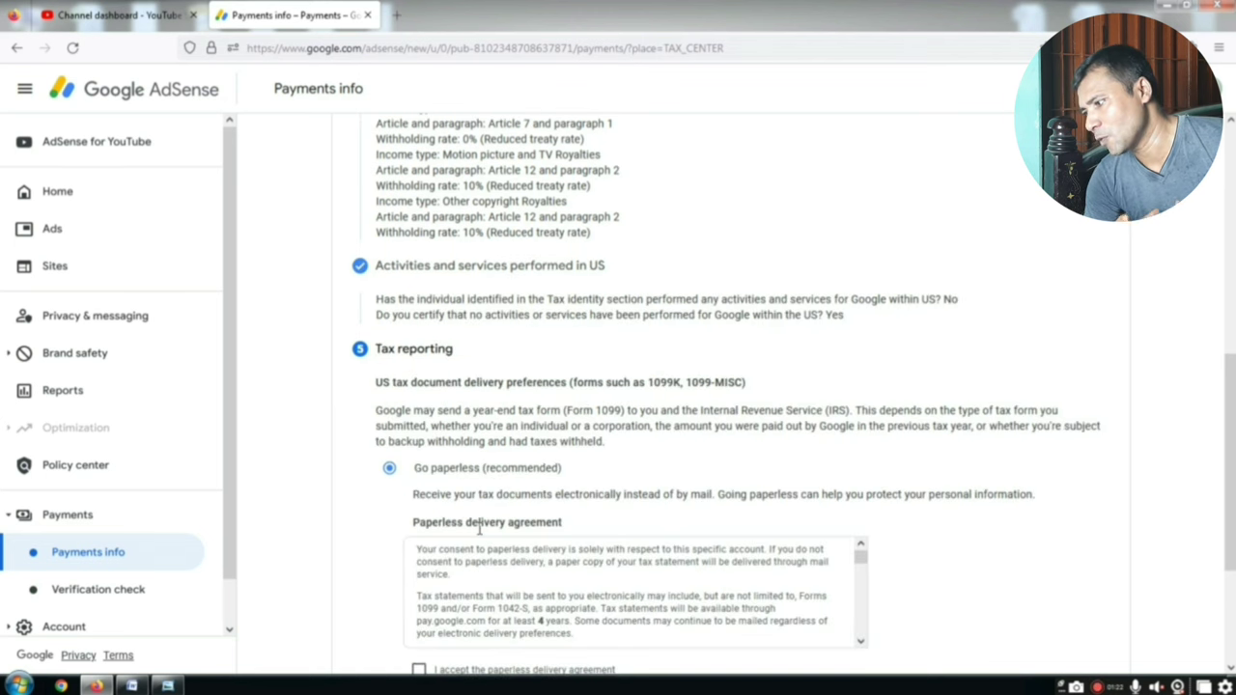
- Set the US tax document delivery preference to Get documents by mail and continue to the Document preview section
{"action": "scroll", "coordinate": [376, 542], "scroll_direction": "down", "scroll_amount": 1}
{"action": "scroll", "coordinate": [377, 543], "scroll_direction": "down", "scroll_amount": 2}
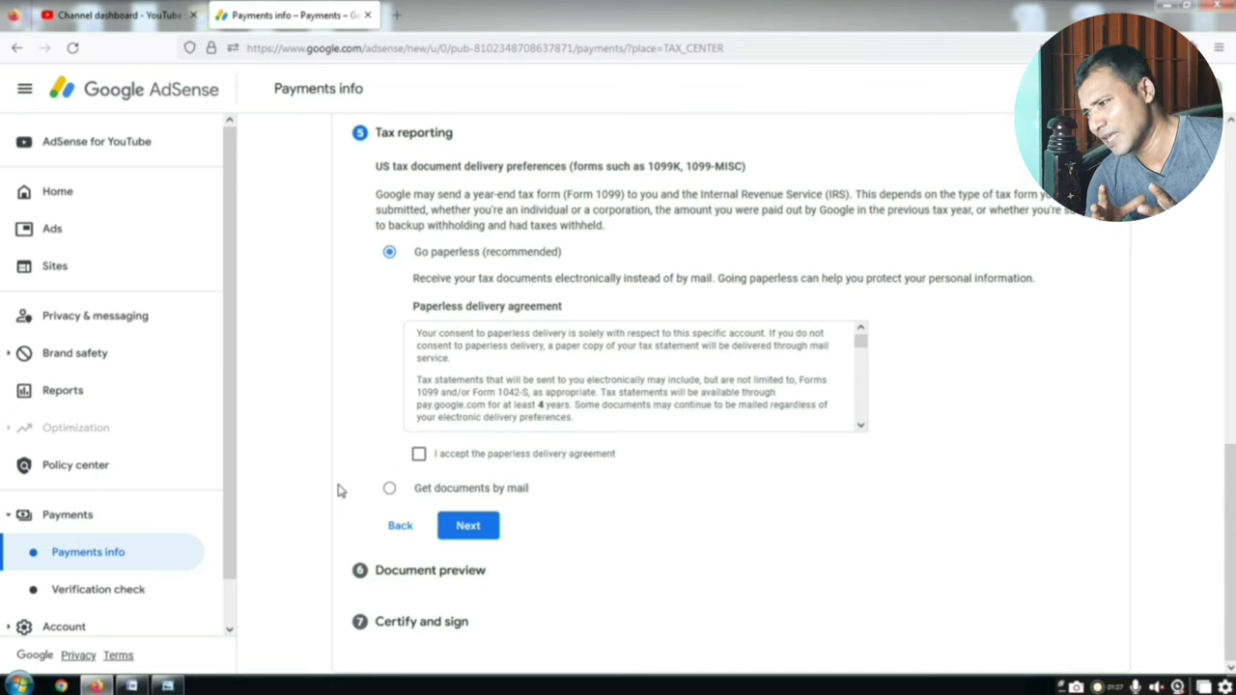
{"action": "left_click", "coordinate": [419, 456]}
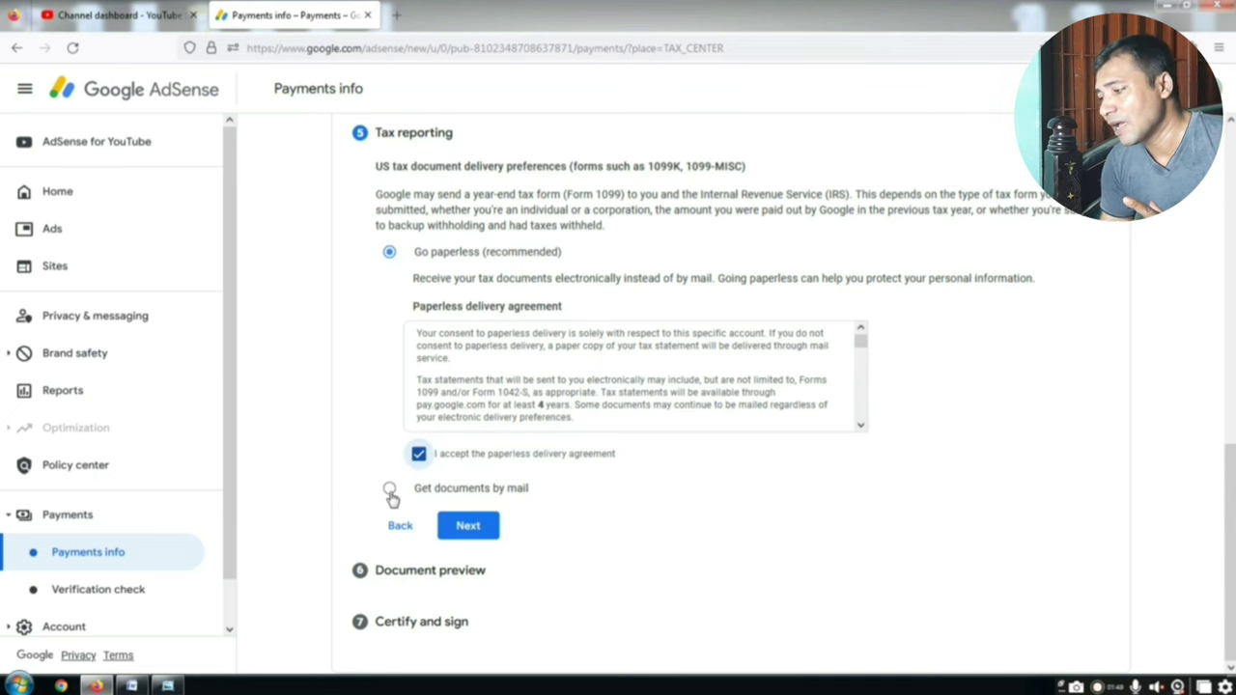
{"action": "left_click", "coordinate": [389, 489]}
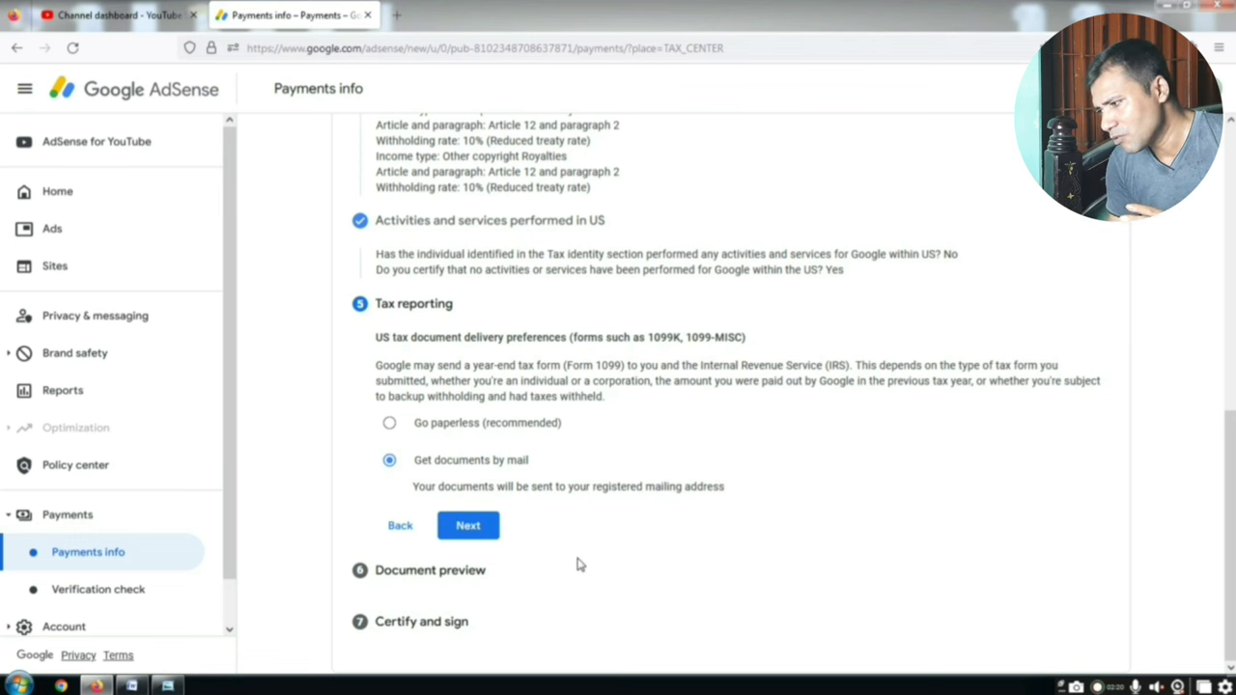
{"action": "left_click", "coordinate": [471, 529]}
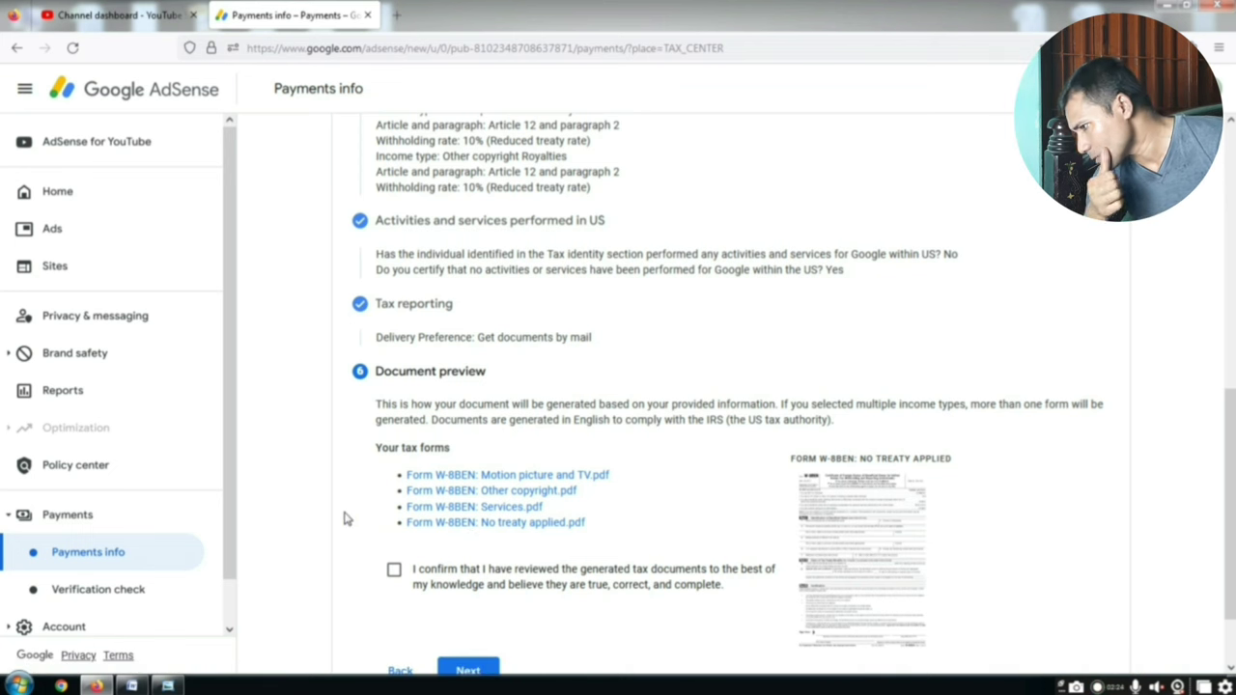
- Confirm that the generated W-8BEN tax documents have been reviewed and are correct, and continue to Certify and sign
{"action": "scroll", "coordinate": [346, 518], "scroll_direction": "down", "scroll_amount": 1}
{"action": "scroll", "coordinate": [346, 519], "scroll_direction": "down", "scroll_amount": 1}
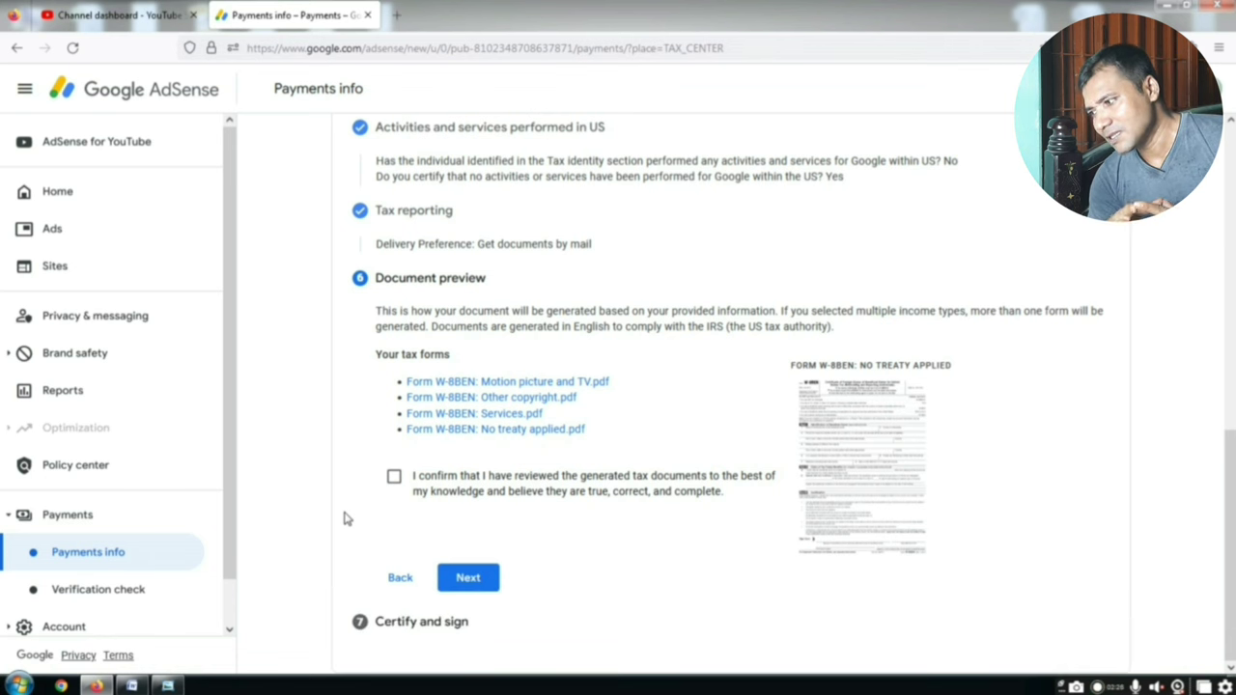
{"action": "left_click", "coordinate": [396, 483]}
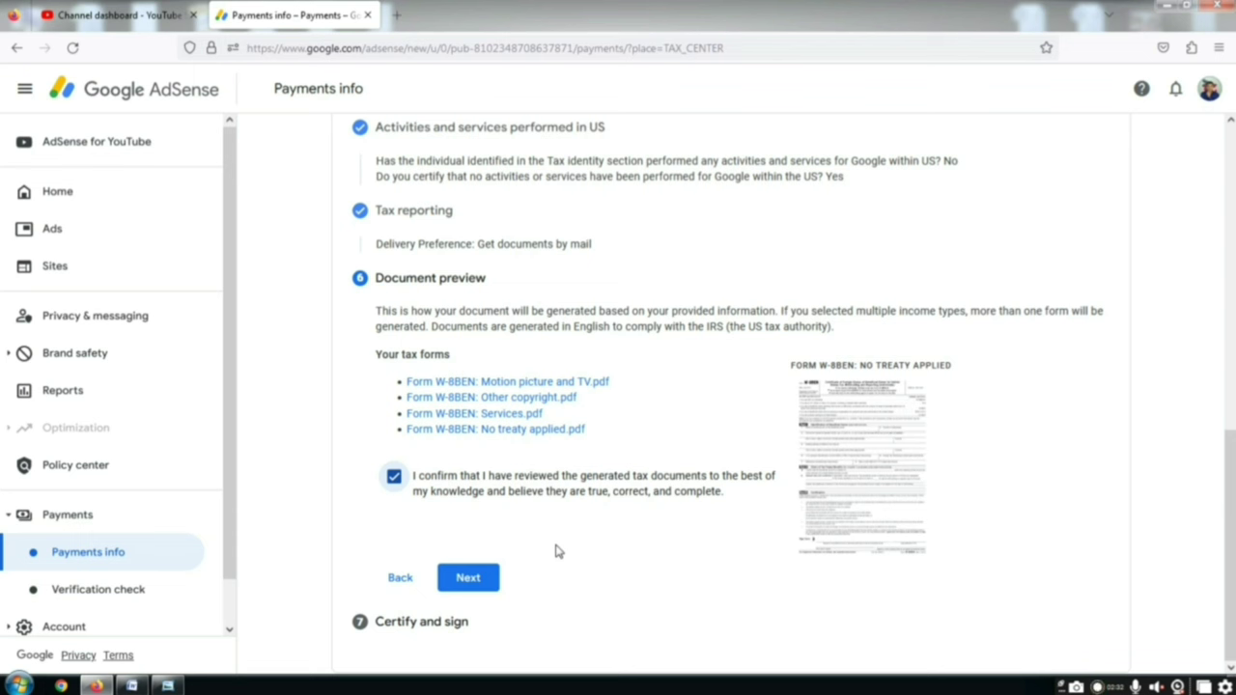
{"action": "left_click", "coordinate": [488, 578]}
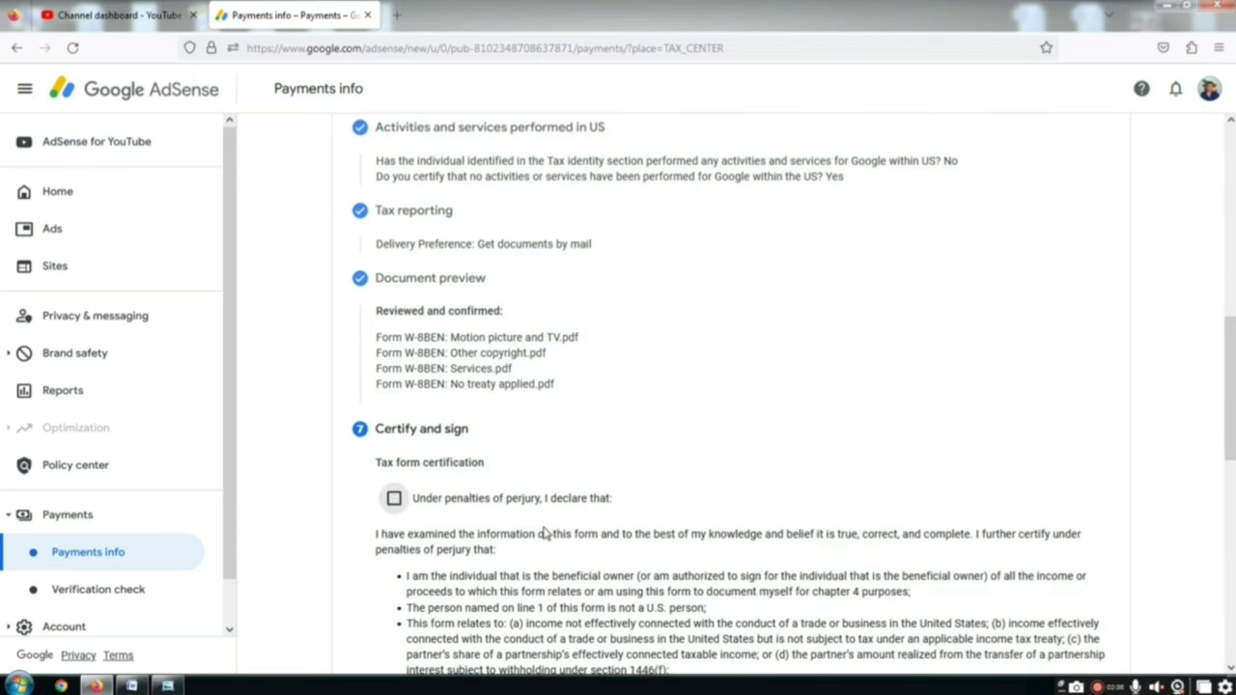
- Accept the tax form certification declaration made under penalties of perjury
{"action": "scroll", "coordinate": [541, 534], "scroll_direction": "down", "scroll_amount": 5}
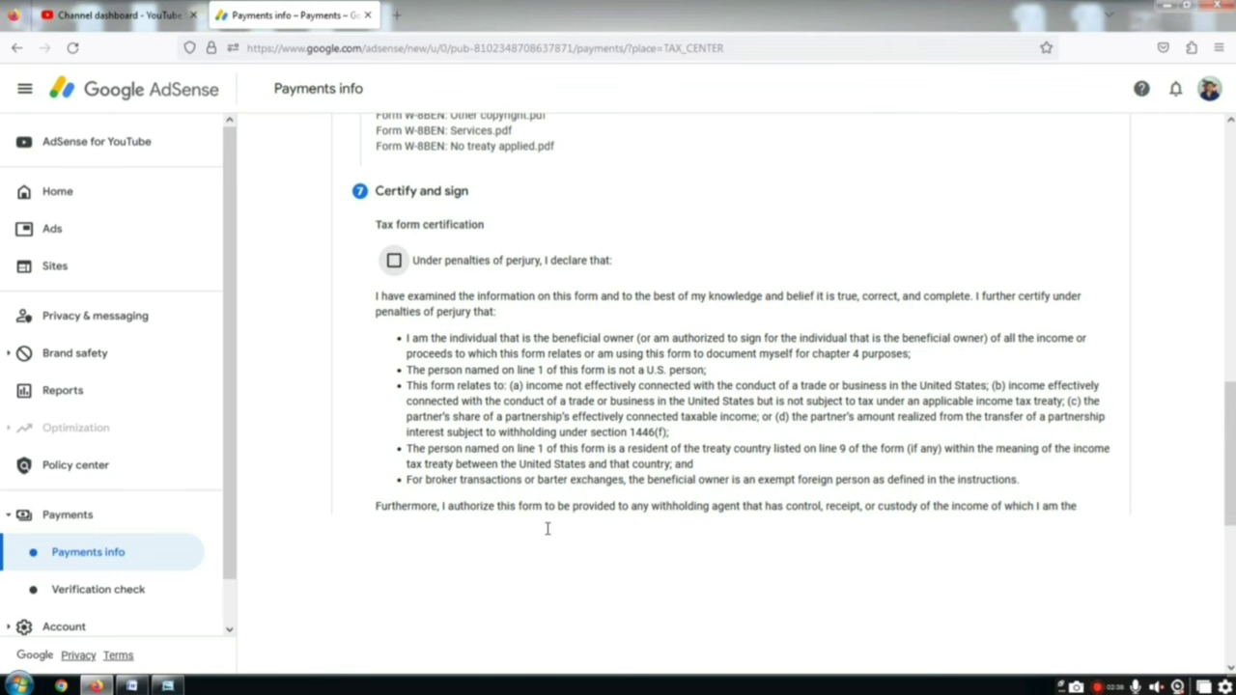
{"action": "scroll", "coordinate": [547, 528], "scroll_direction": "up", "scroll_amount": 3}
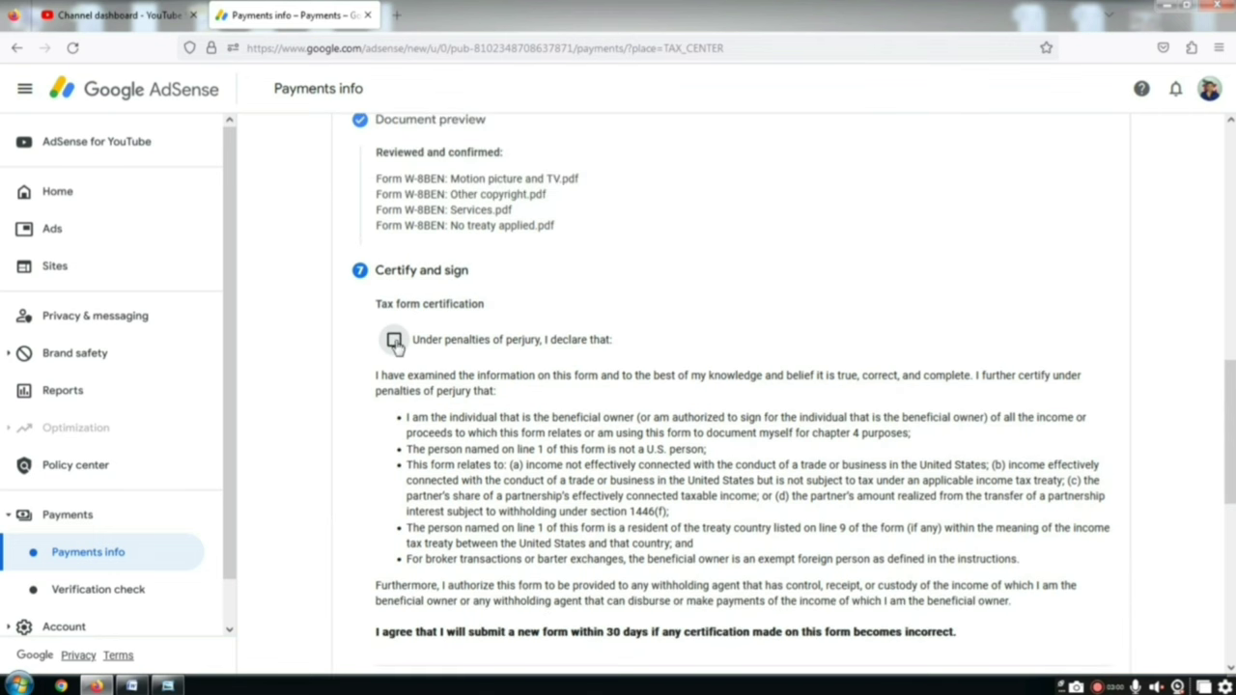
{"action": "left_click", "coordinate": [394, 340]}
- Certify the unchanged status affidavit with the year 2024 and enter 21/09/2024 as the description and date of change
{"action": "scroll", "coordinate": [449, 411], "scroll_direction": "down", "scroll_amount": 3}
{"action": "scroll", "coordinate": [473, 425], "scroll_direction": "down", "scroll_amount": 6}
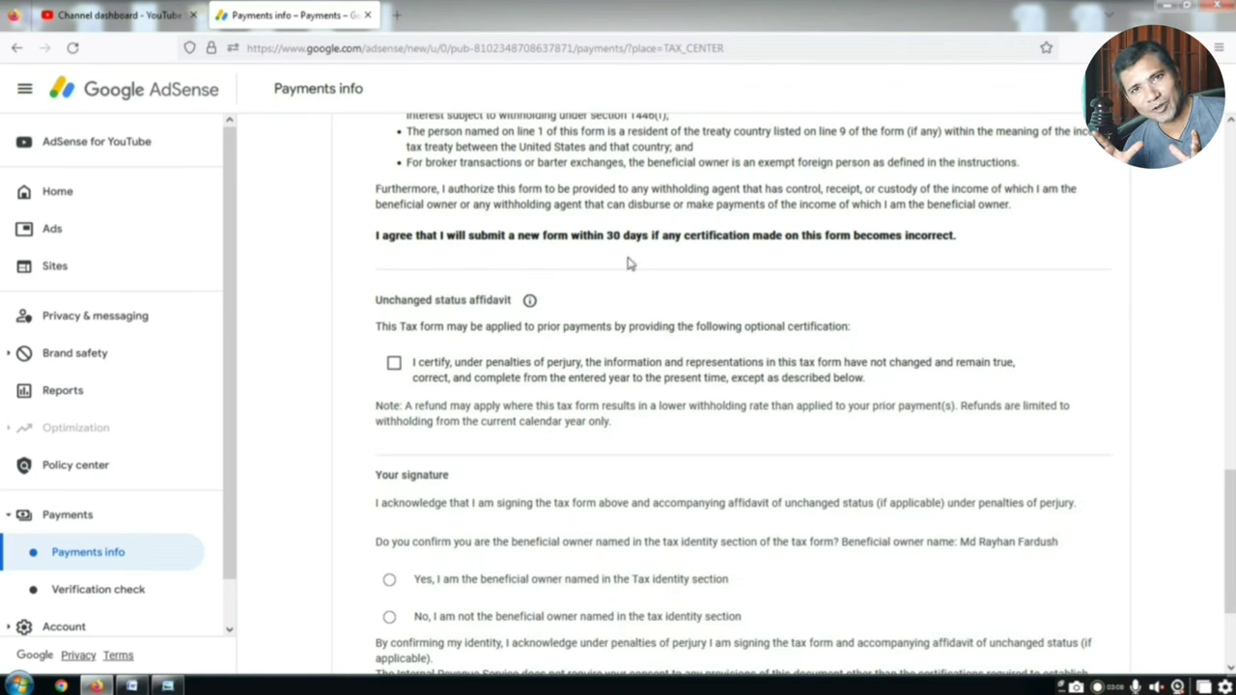
{"action": "scroll", "coordinate": [544, 304], "scroll_direction": "down", "scroll_amount": 2}
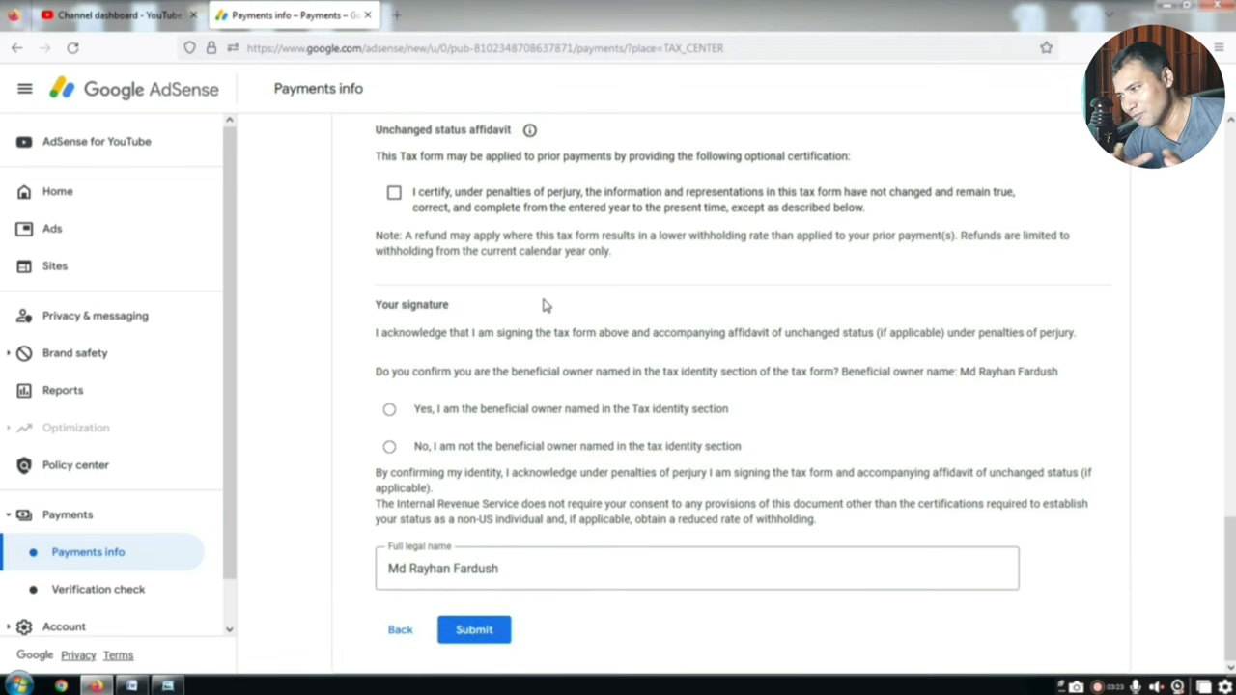
{"action": "left_click", "coordinate": [394, 193]}
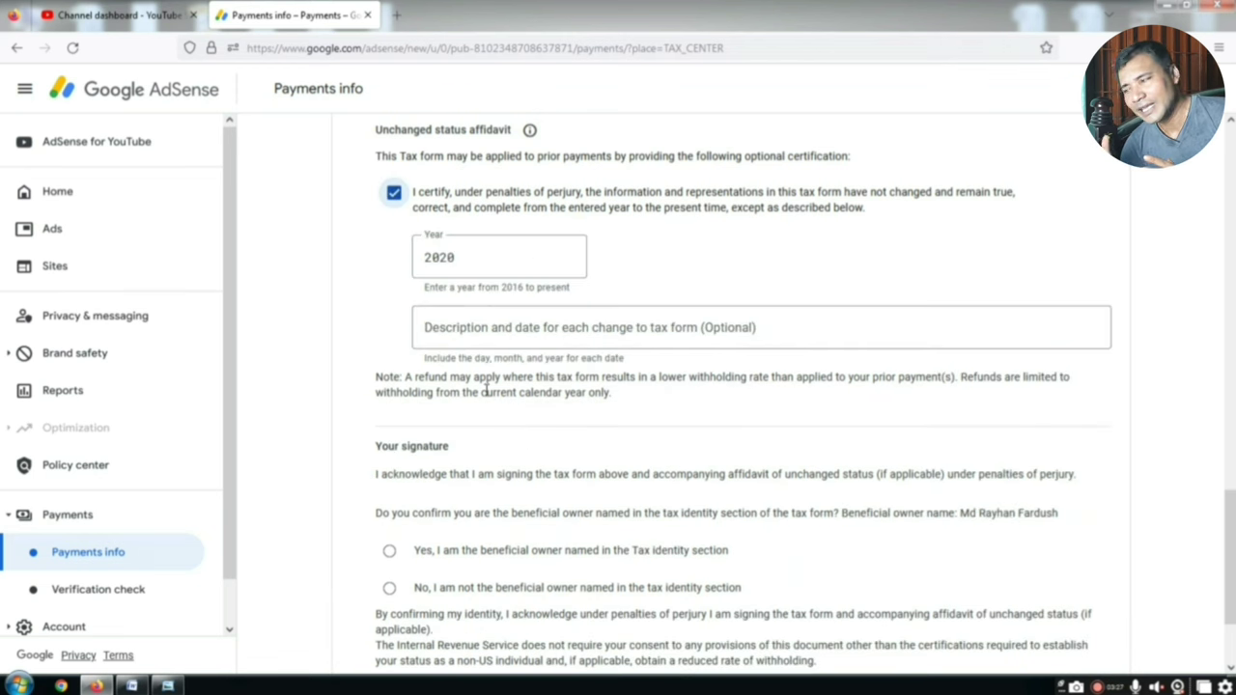
{"action": "left_click", "coordinate": [467, 253]}
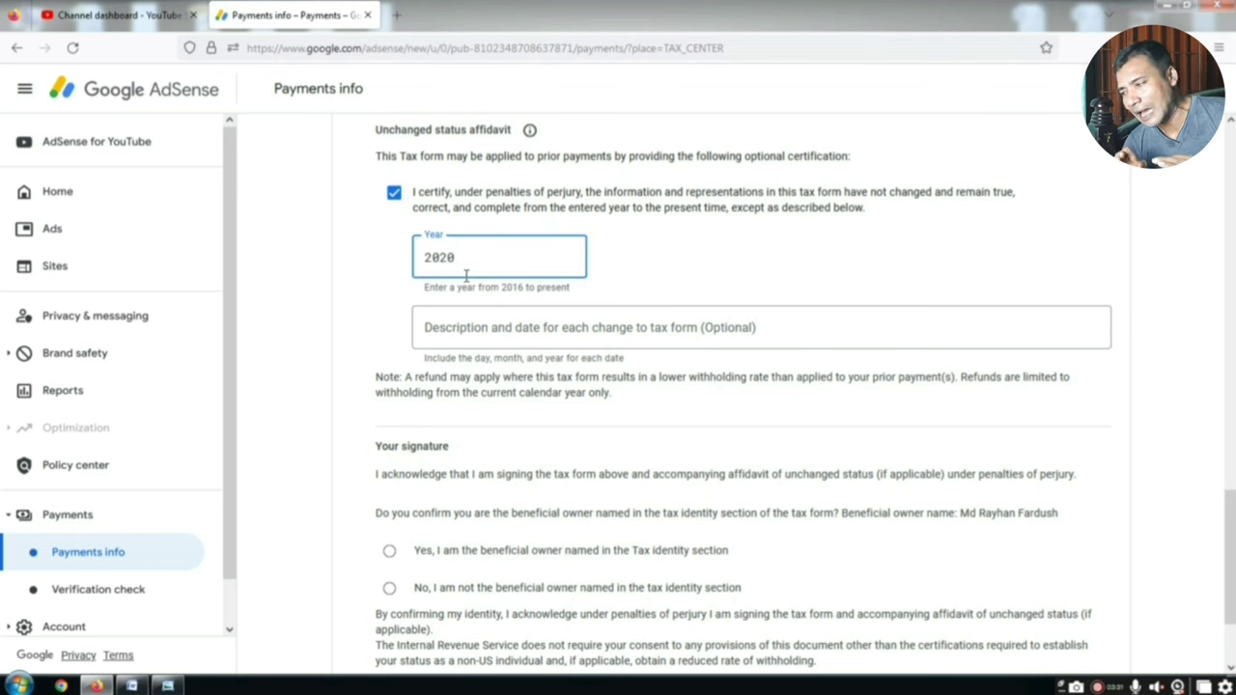
{"action": "type", "text": "4"}
{"action": "key", "text": "Tab"}
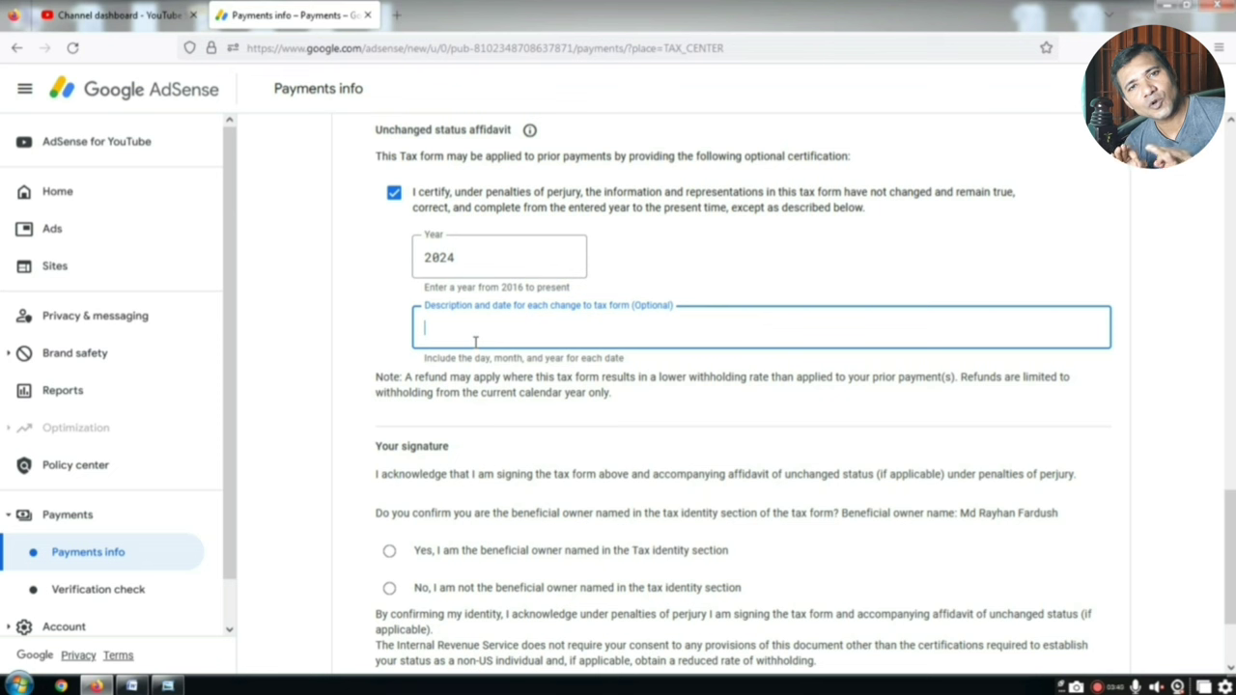
{"action": "type", "text": "21"}
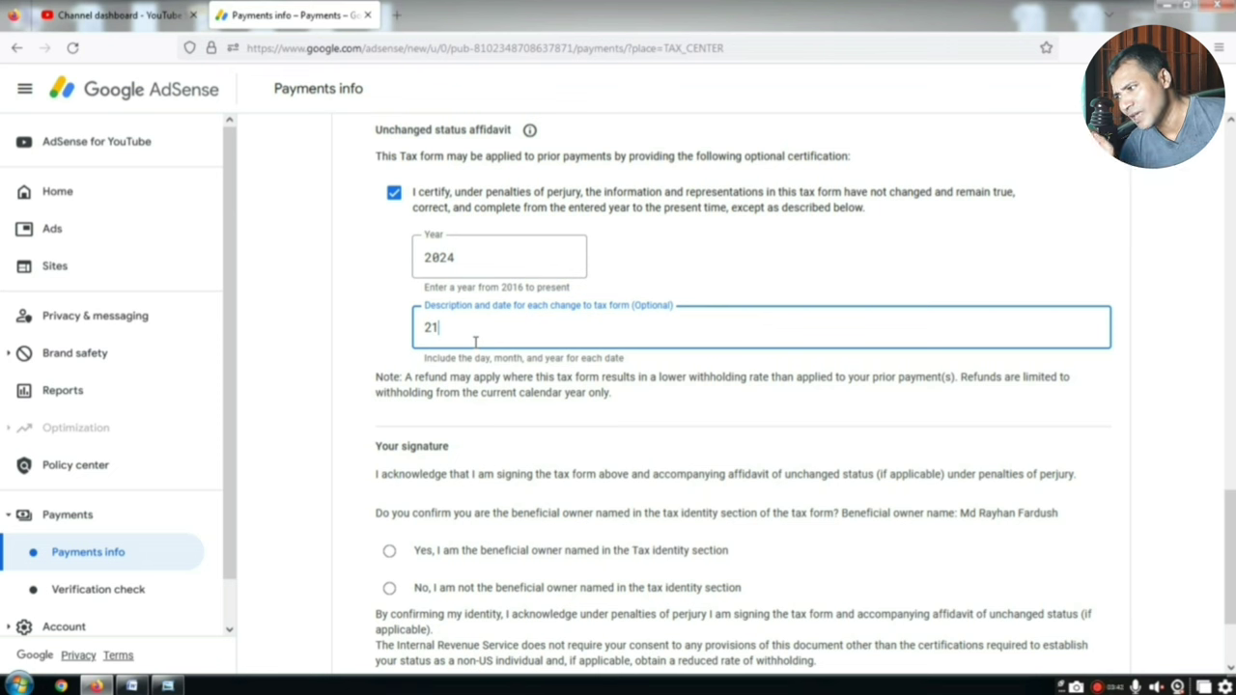
{"action": "type", "text": "/09"}
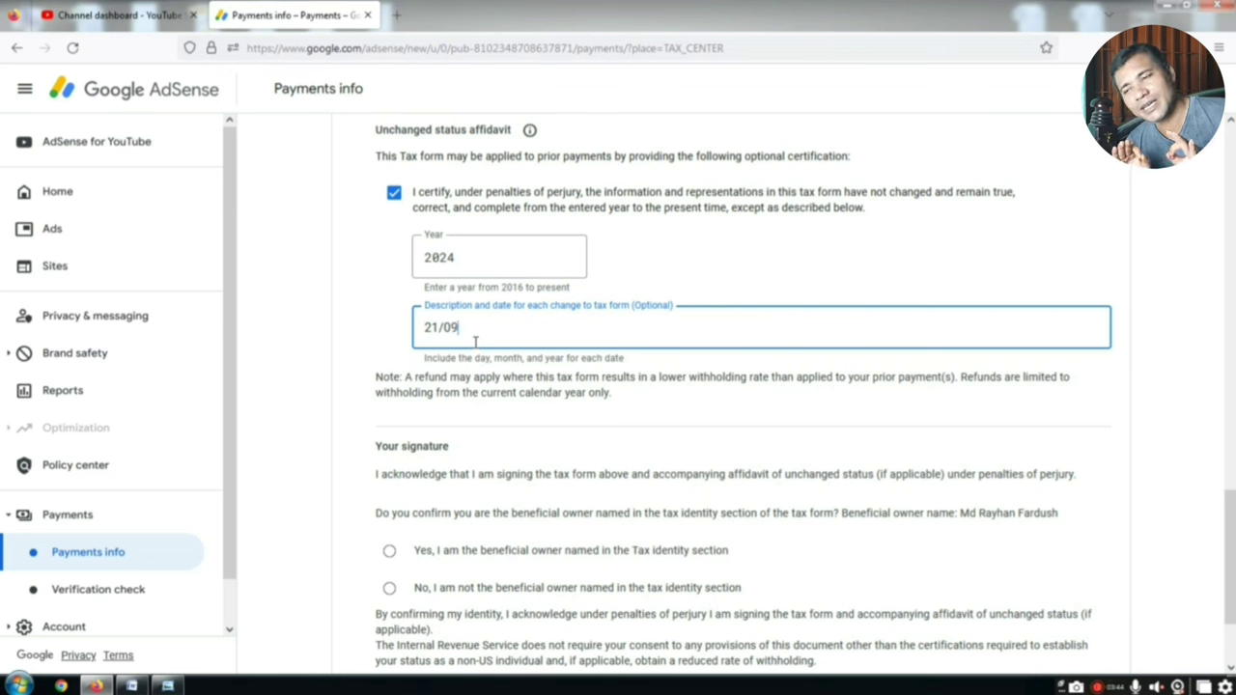
{"action": "type", "text": "/20"}
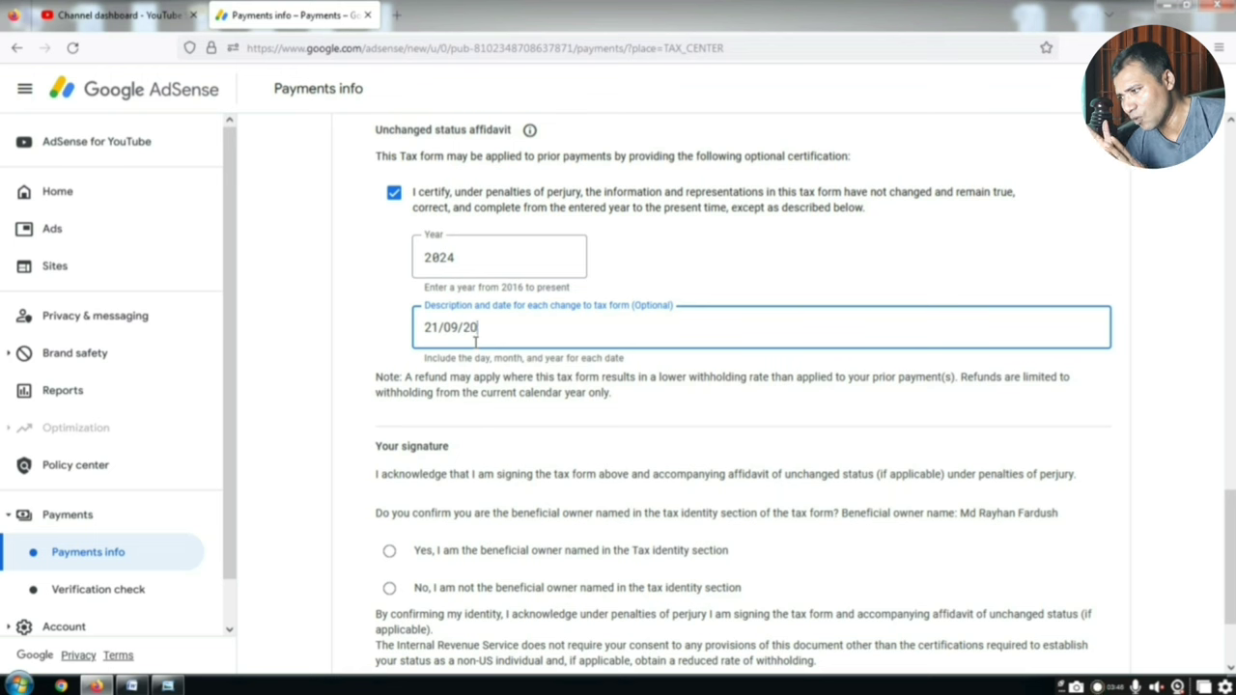
{"action": "type", "text": "24"}
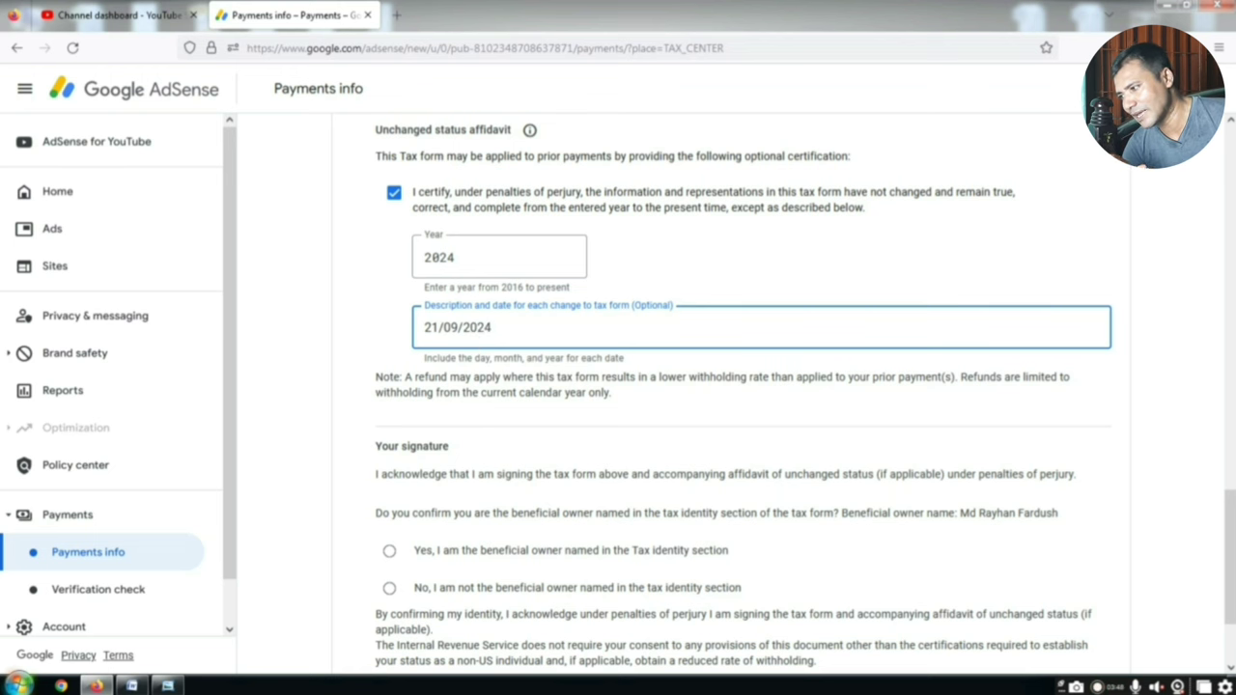
{"action": "left_click", "coordinate": [323, 474]}
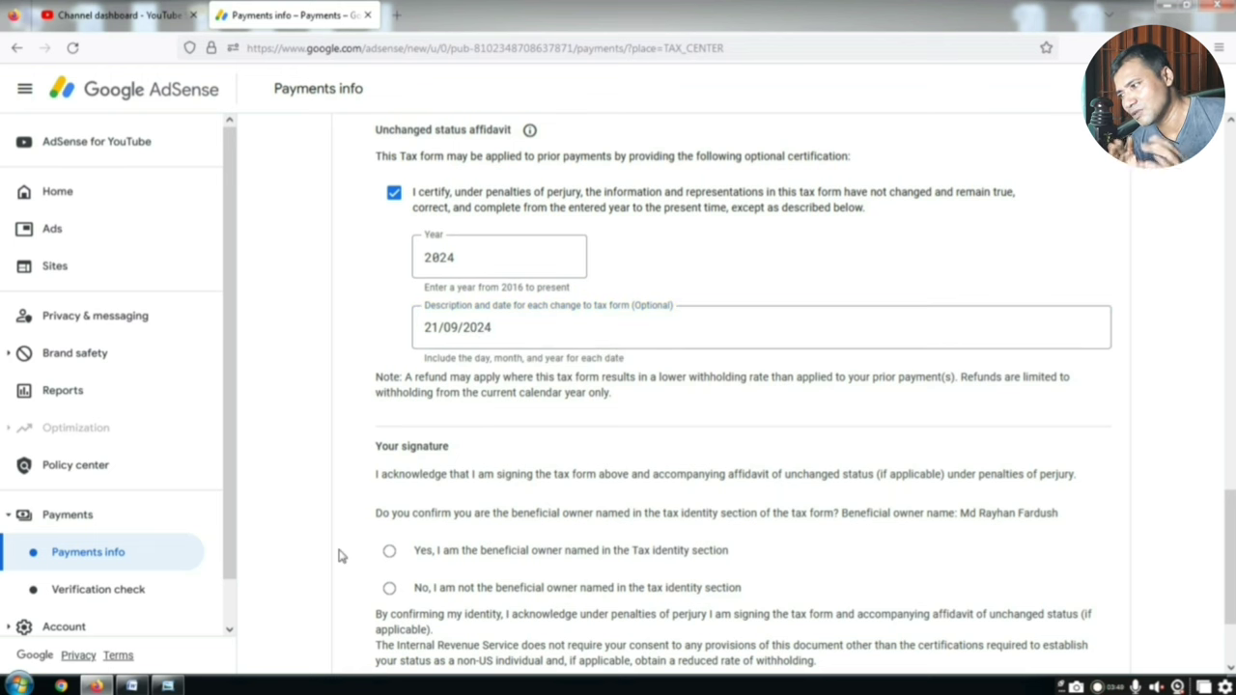
- Confirm being the beneficial owner named in the Tax identity section and submit the tax form
{"action": "scroll", "coordinate": [339, 546], "scroll_direction": "down", "scroll_amount": 3}
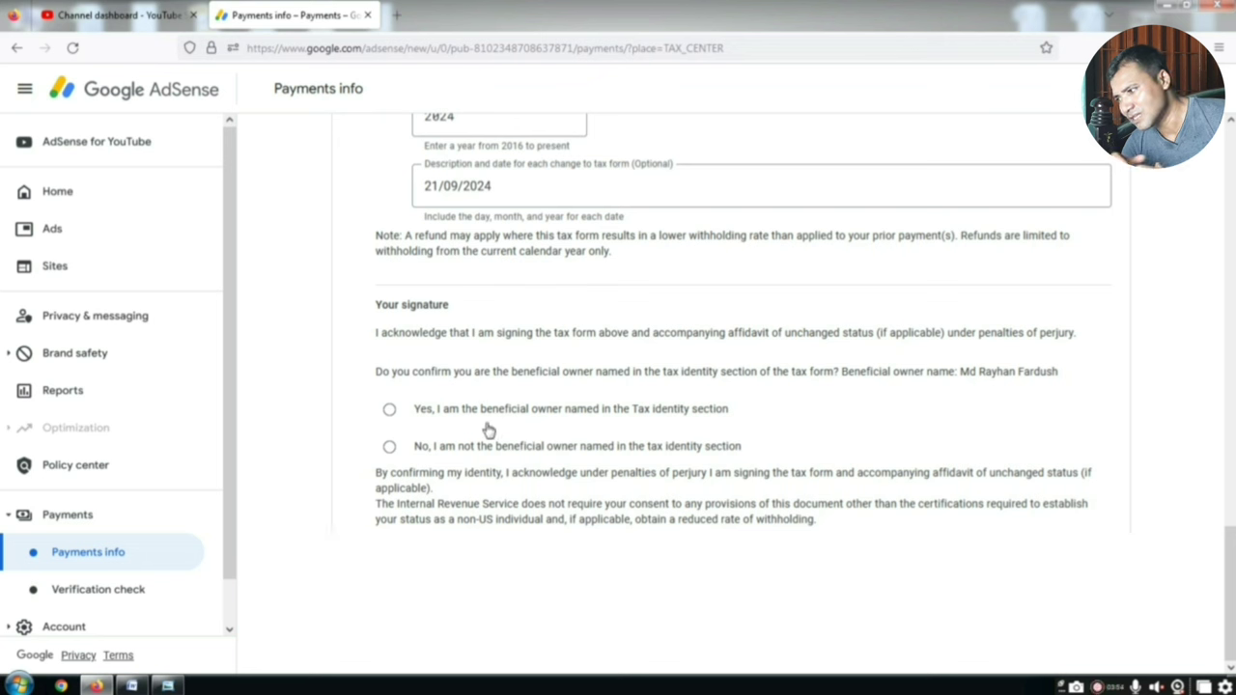
{"action": "left_click", "coordinate": [391, 411]}
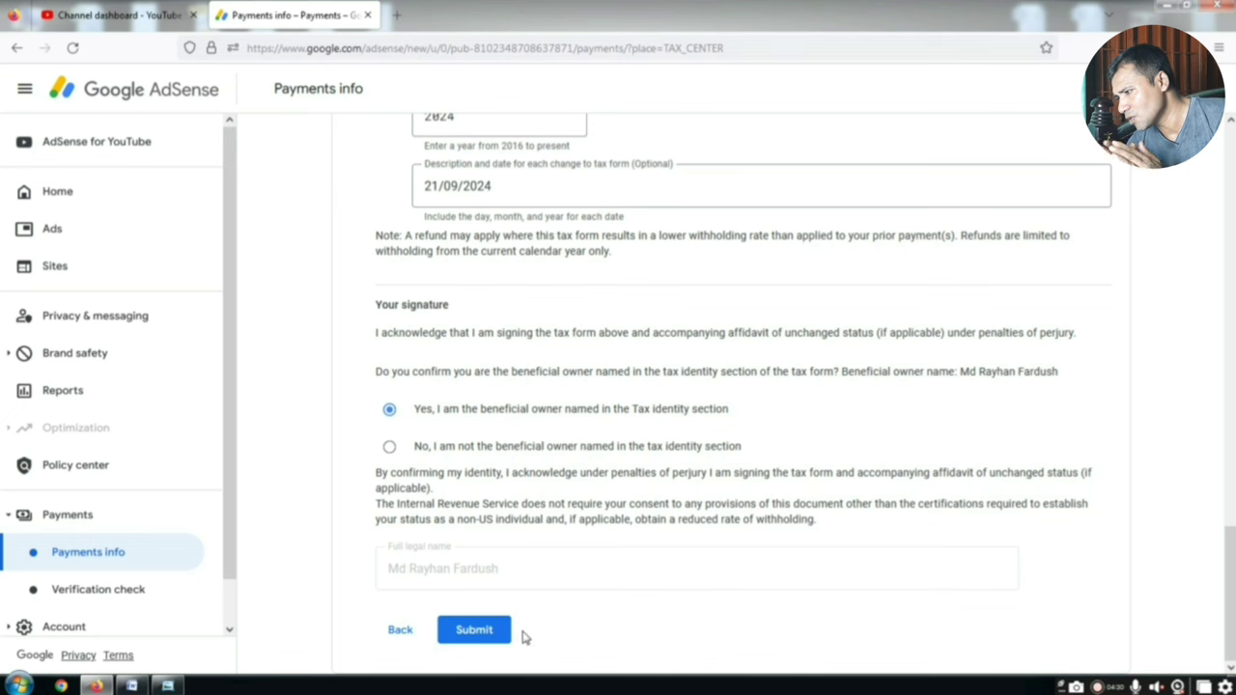
{"action": "left_click", "coordinate": [494, 638]}
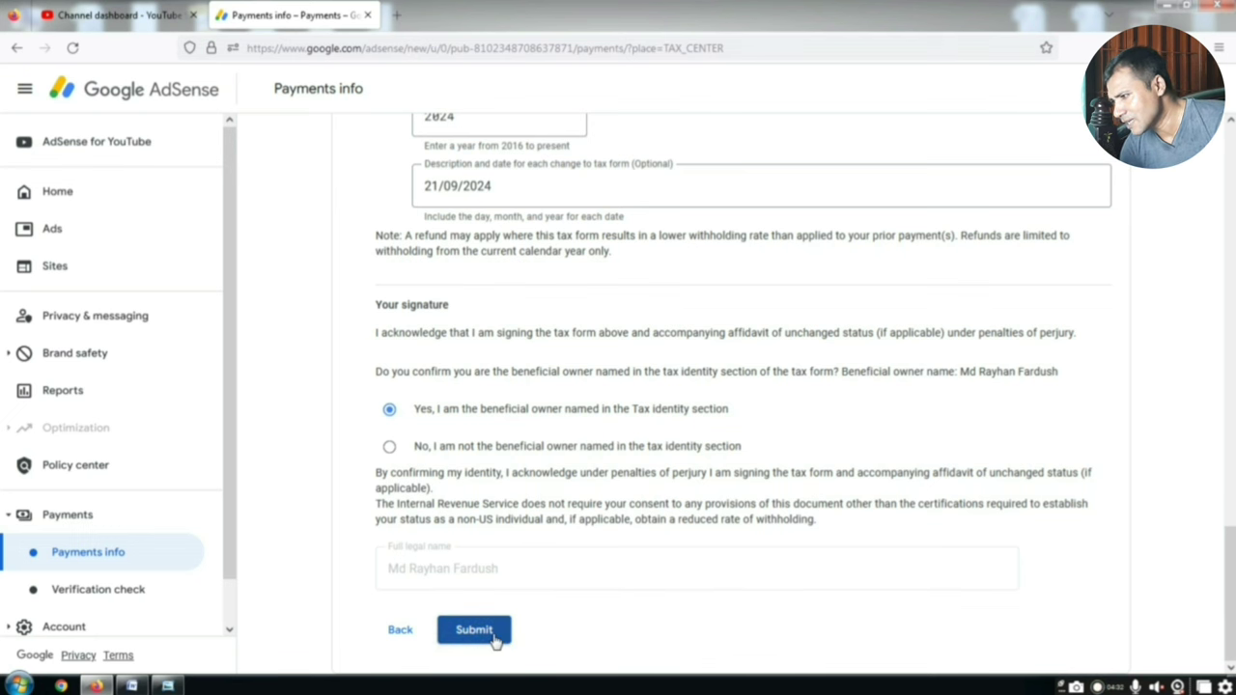